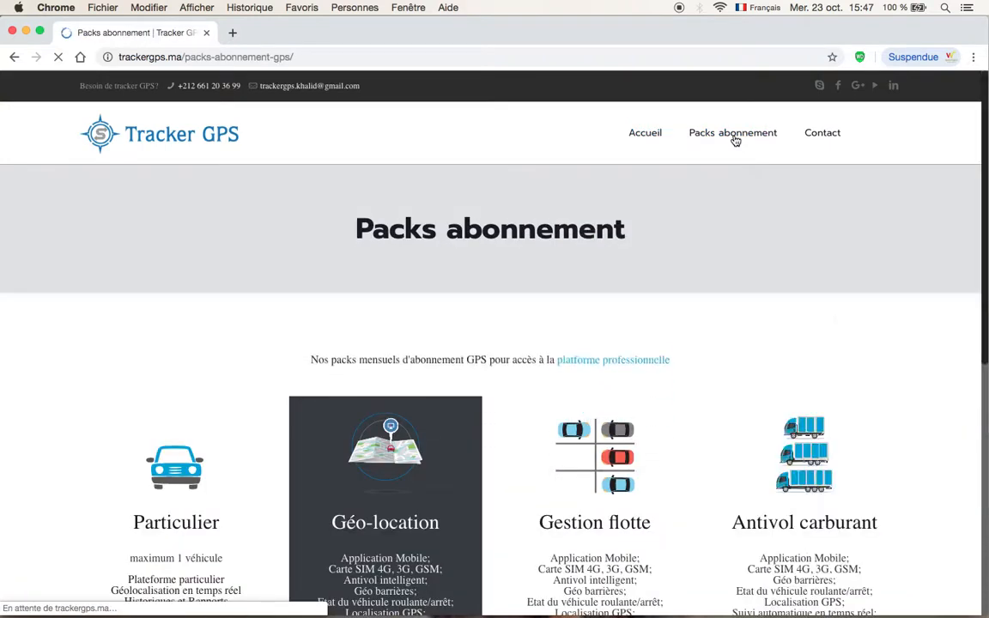
Review the features of the subscription packs on the Packs abonnement page, from Particulier to Antivol carburant
scroll(872, 466, down, 4)
scroll(872, 466, up, 1)
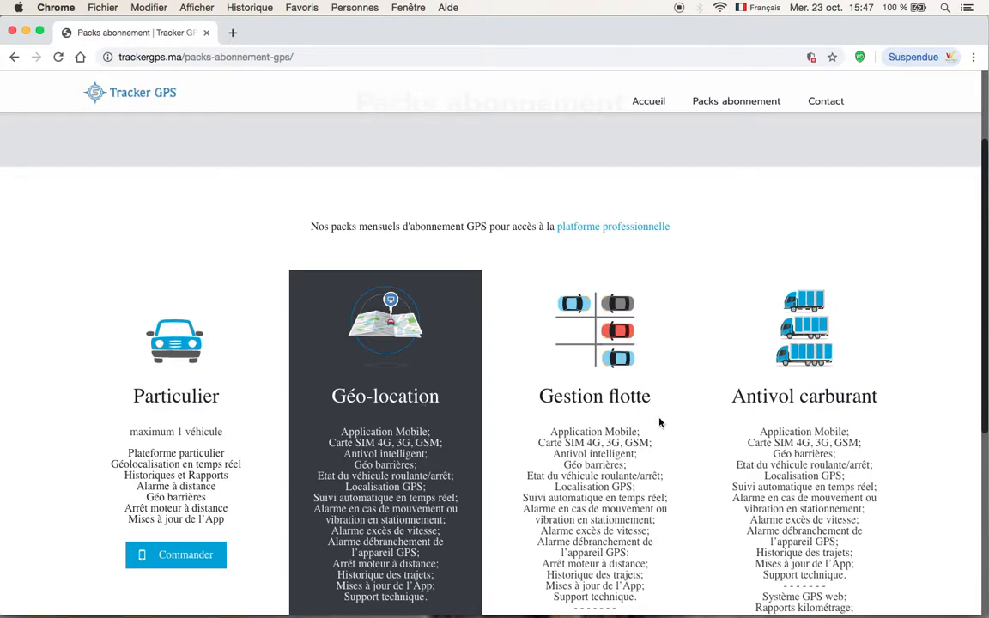
scroll(658, 412, down, 2)
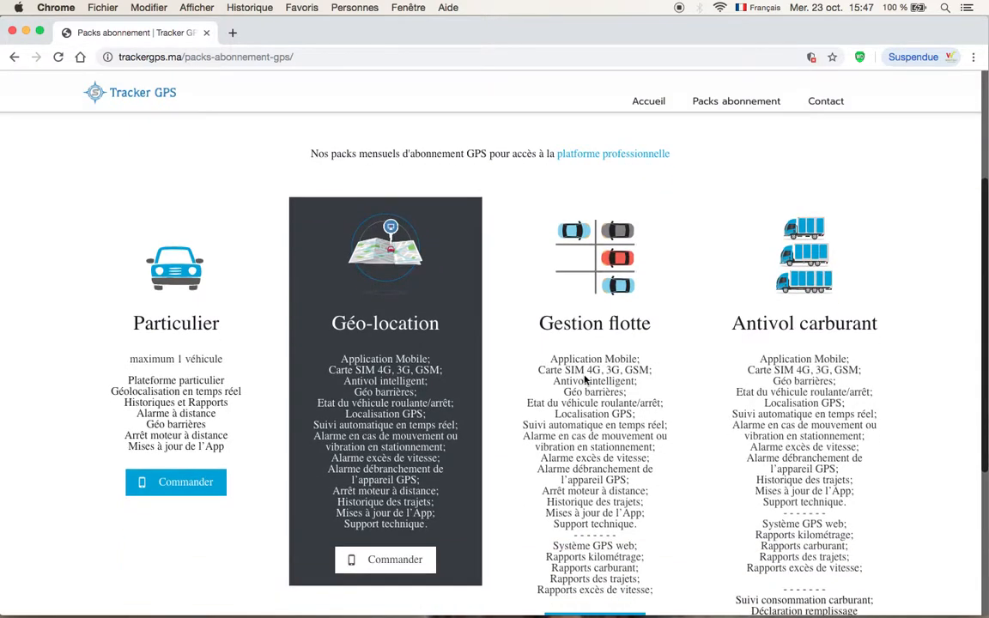
scroll(760, 292, down, 3)
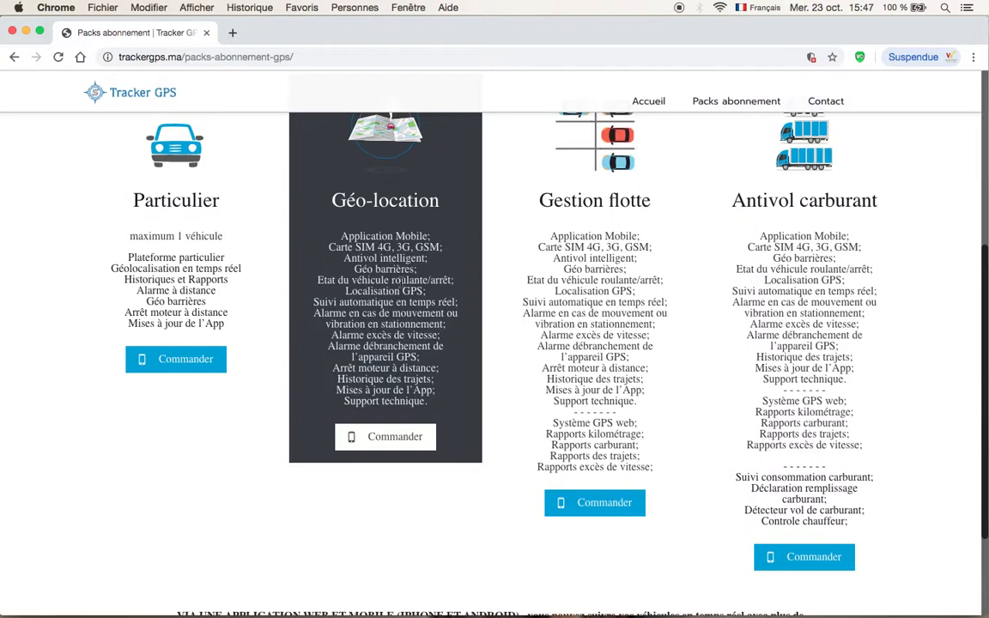
Examine the fuel and driver features specific to the Antivol carburant pack, highlighting consumption tracking, refill declaration, theft detection and driver control
double_click(775, 487)
drag(736, 476, 856, 525)
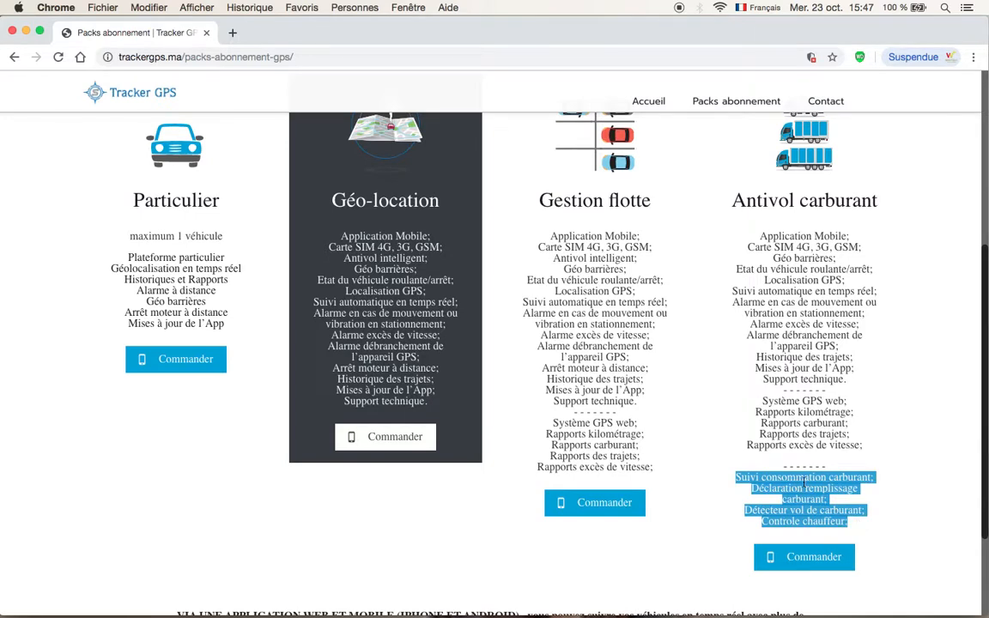
click(792, 479)
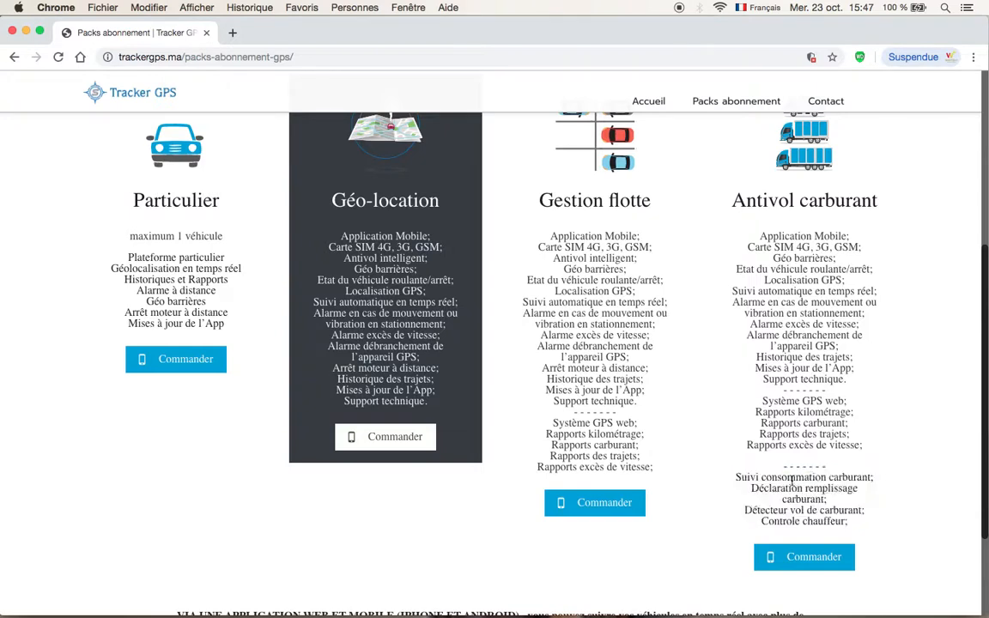
double_click(840, 478)
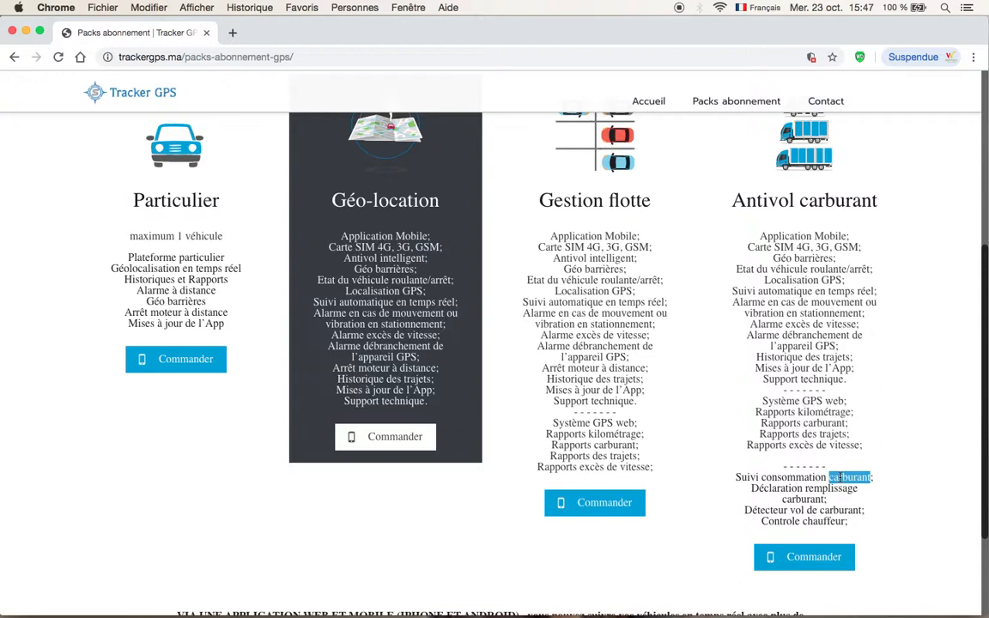
double_click(792, 487)
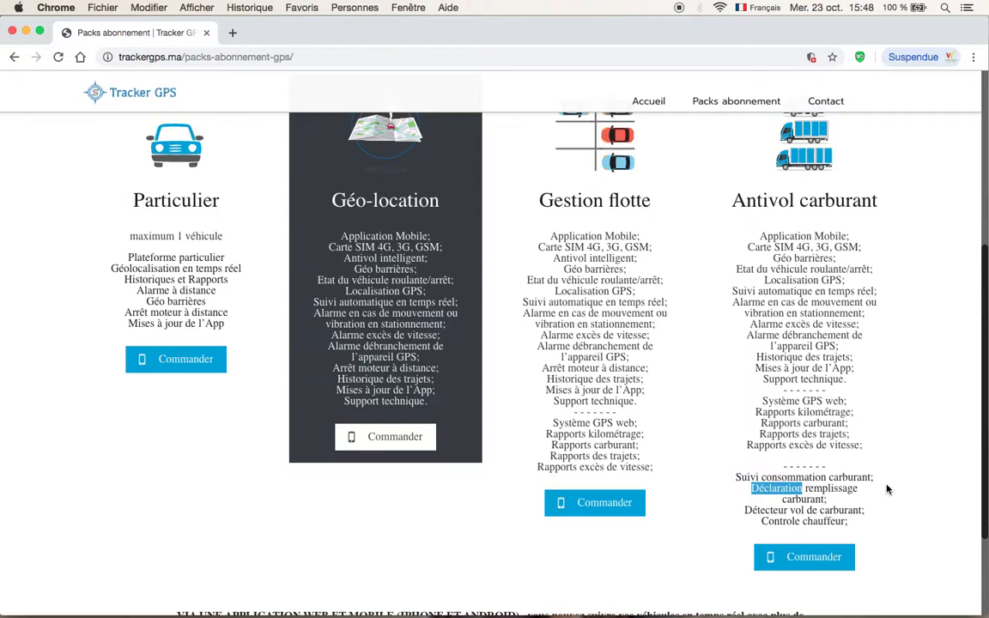
click(752, 512)
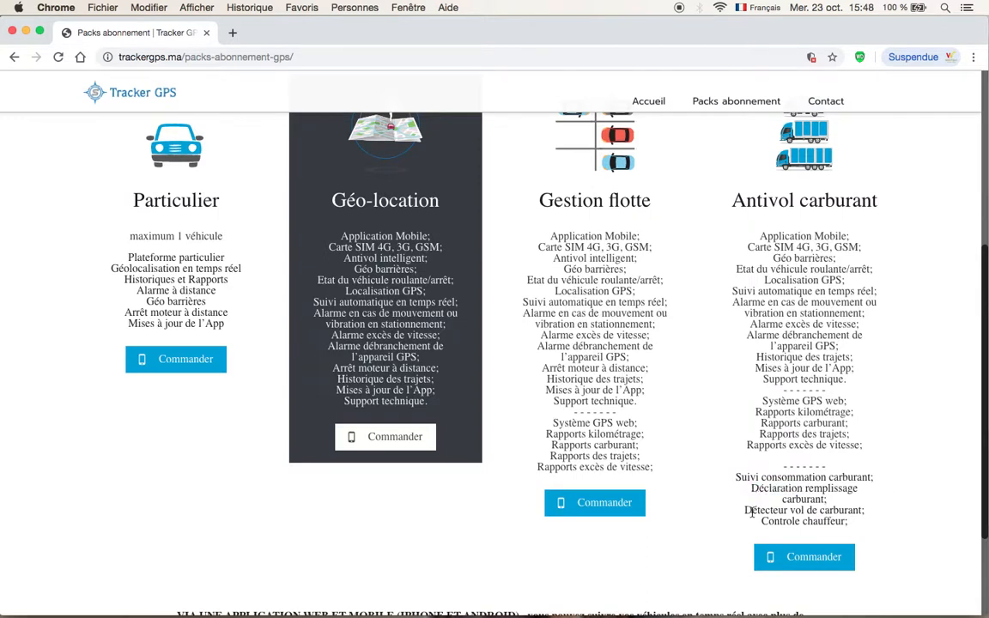
double_click(759, 511)
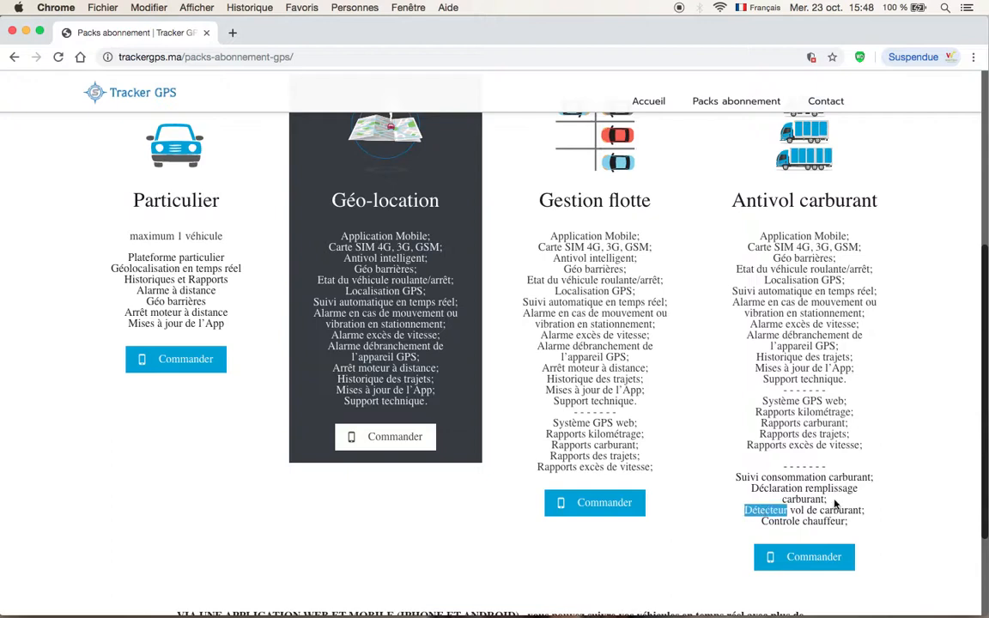
double_click(783, 521)
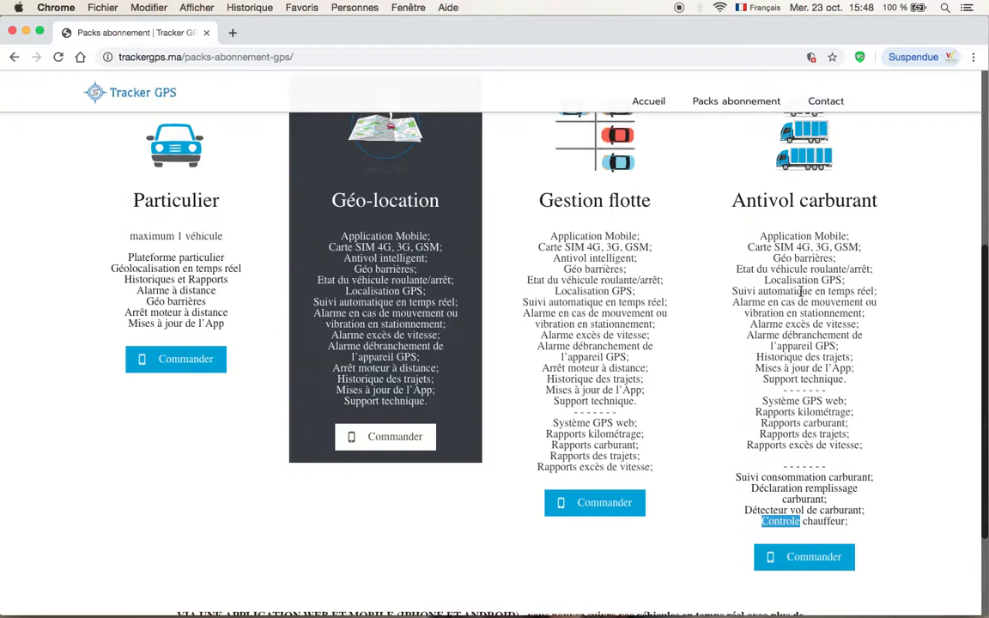
scroll(801, 292, up, 3)
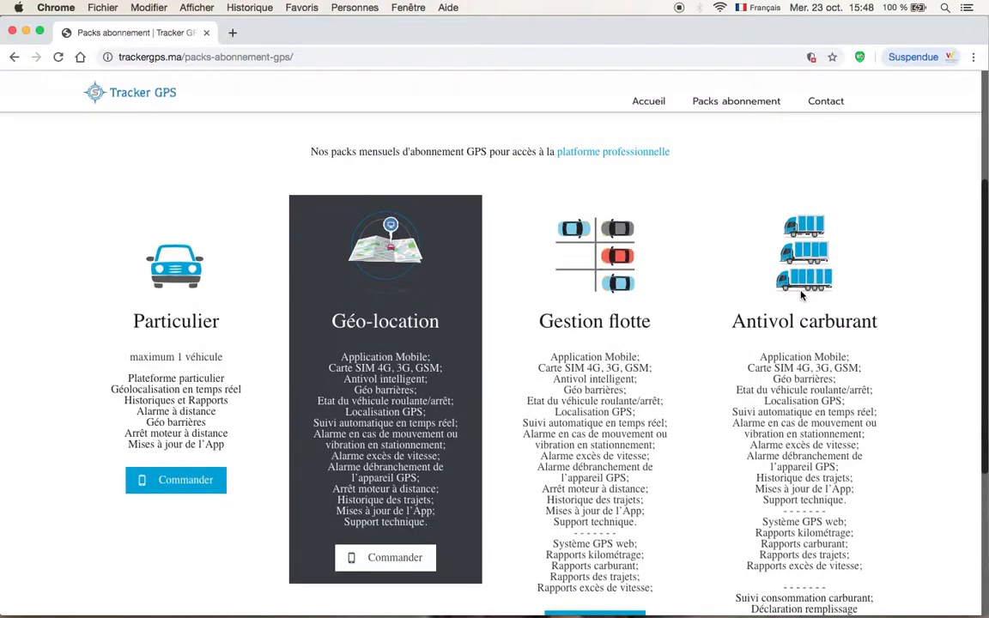
scroll(801, 295, down, 3)
scroll(801, 296, up, 6)
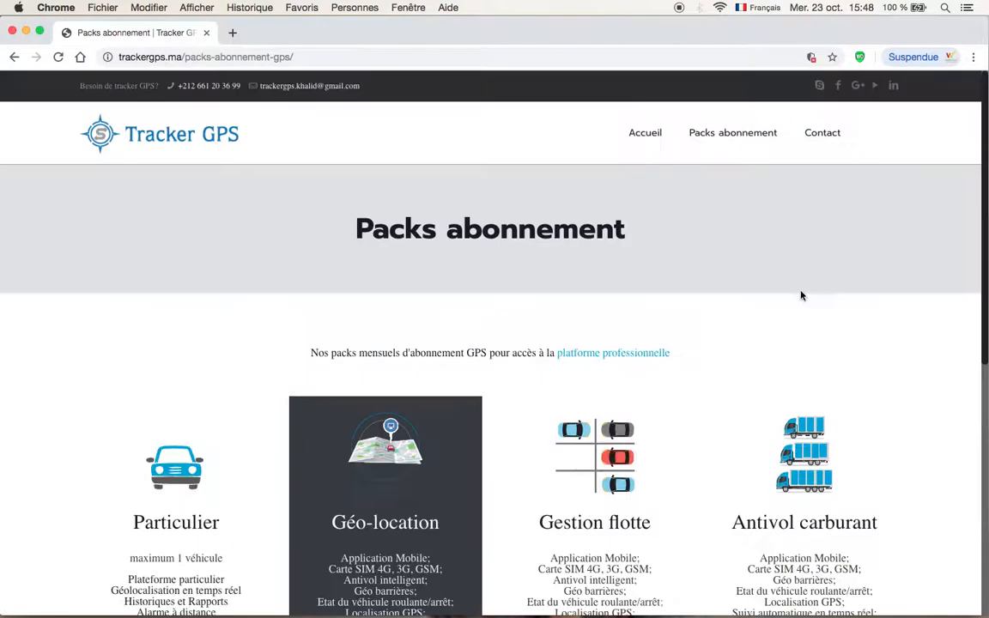
Open the Plateforme PC from the site's home page and log out of the active session
click(653, 134)
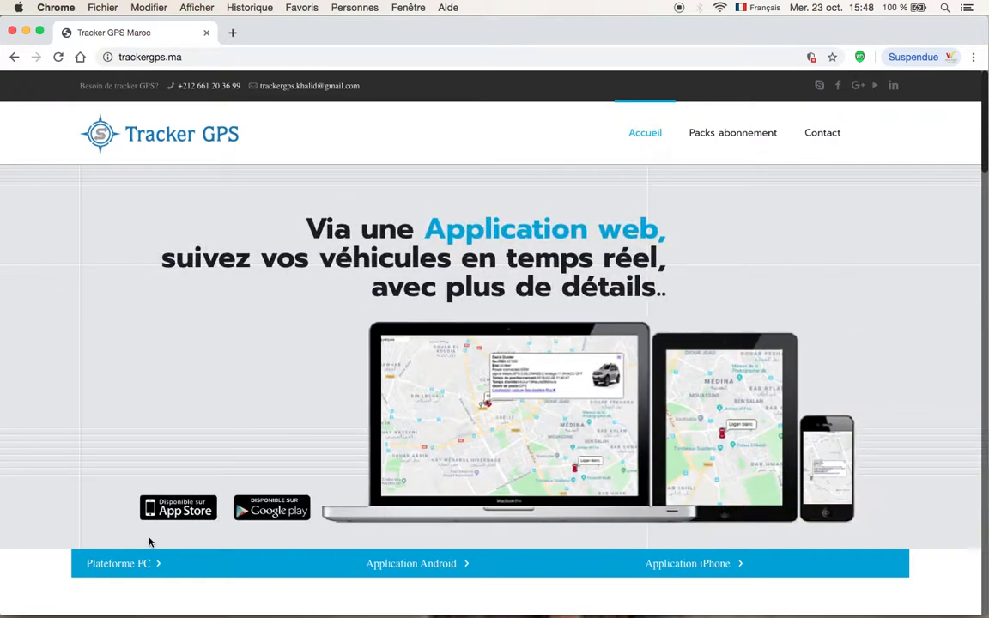
click(119, 570)
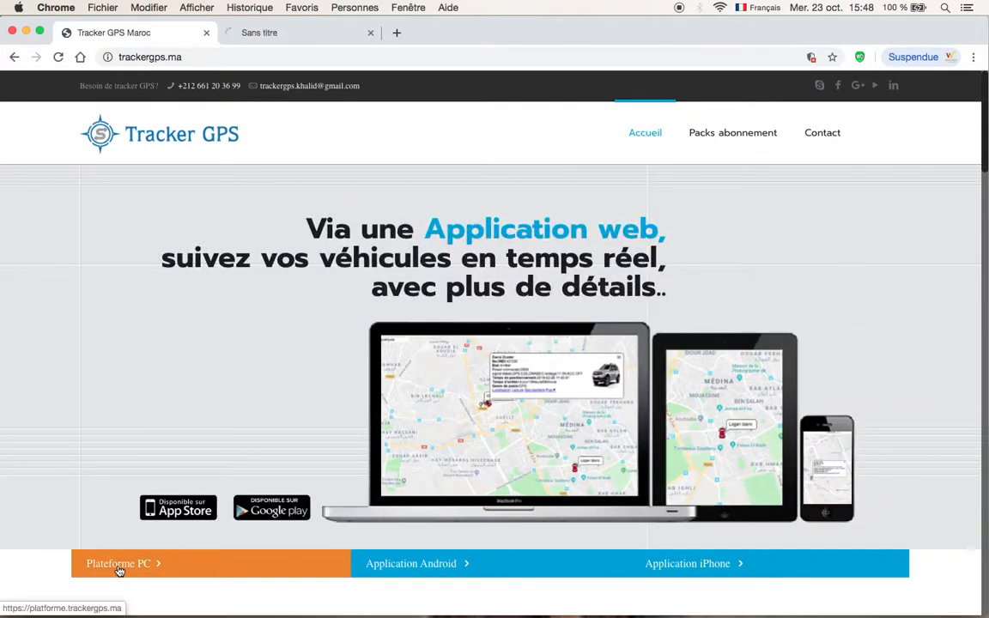
click(260, 37)
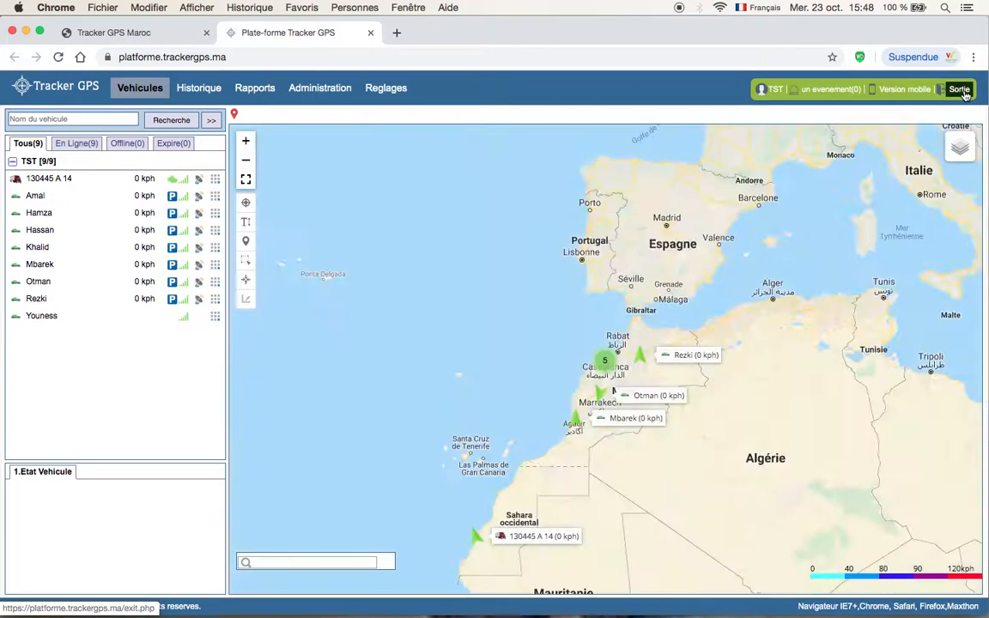
click(960, 89)
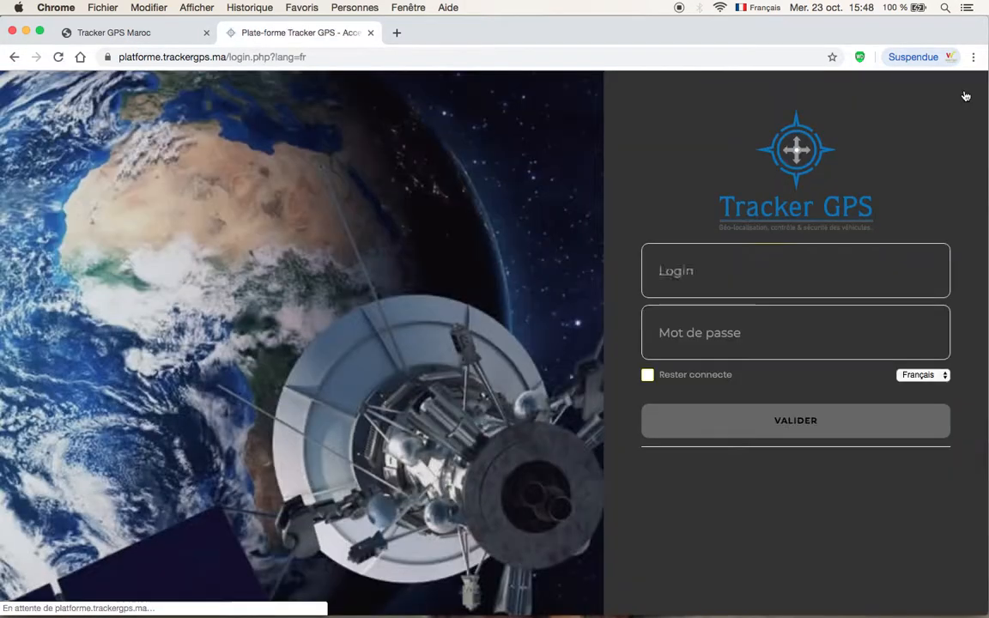
Log in to the platform with the account login and password, enabling Rester connecte and keeping the language as Français
click(673, 289)
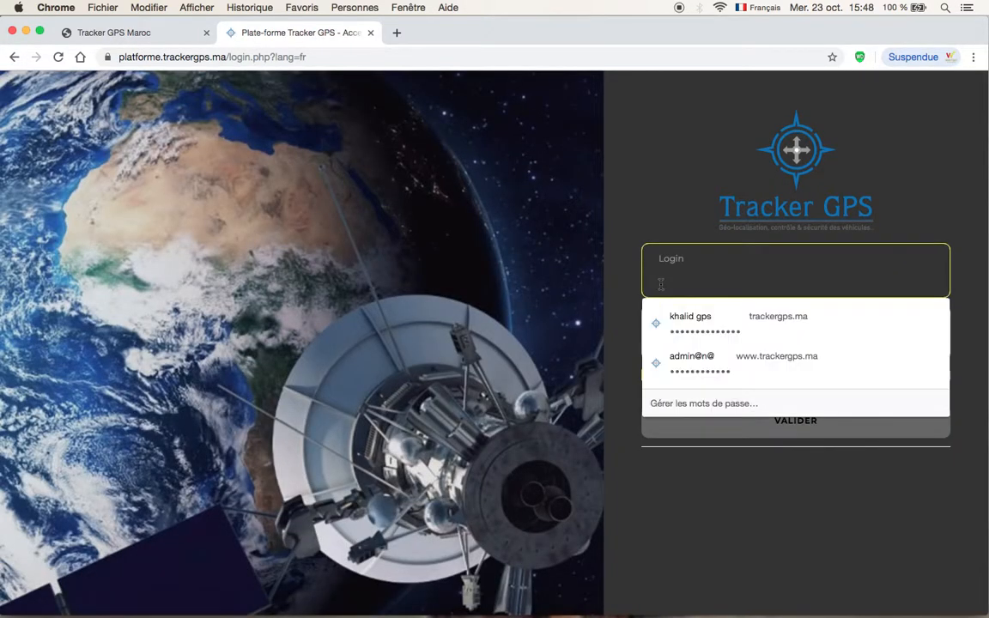
text(tst)
key(Down)
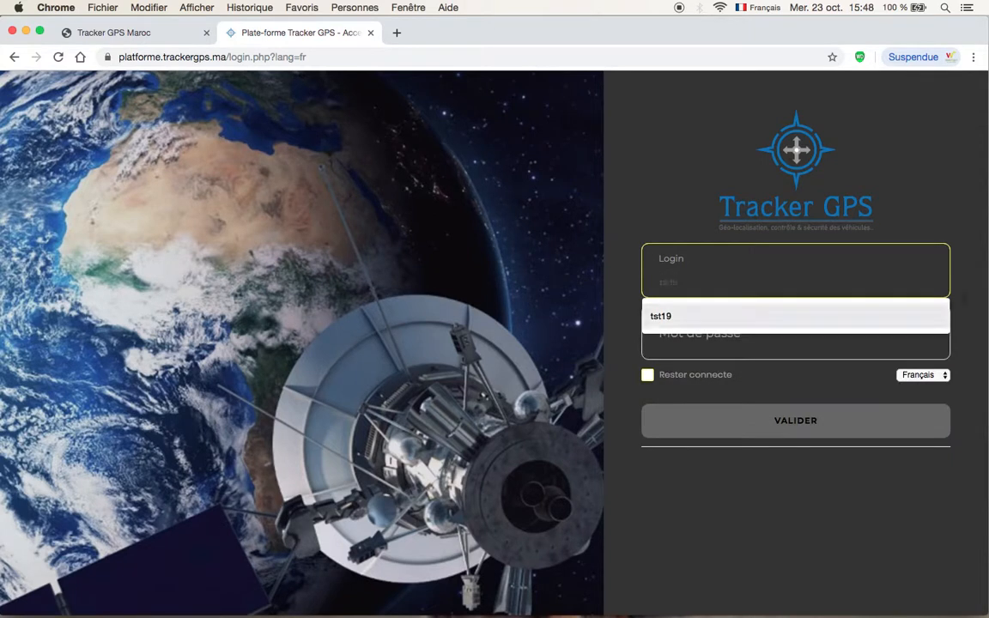
key(Return)
key(Tab)
text(***)
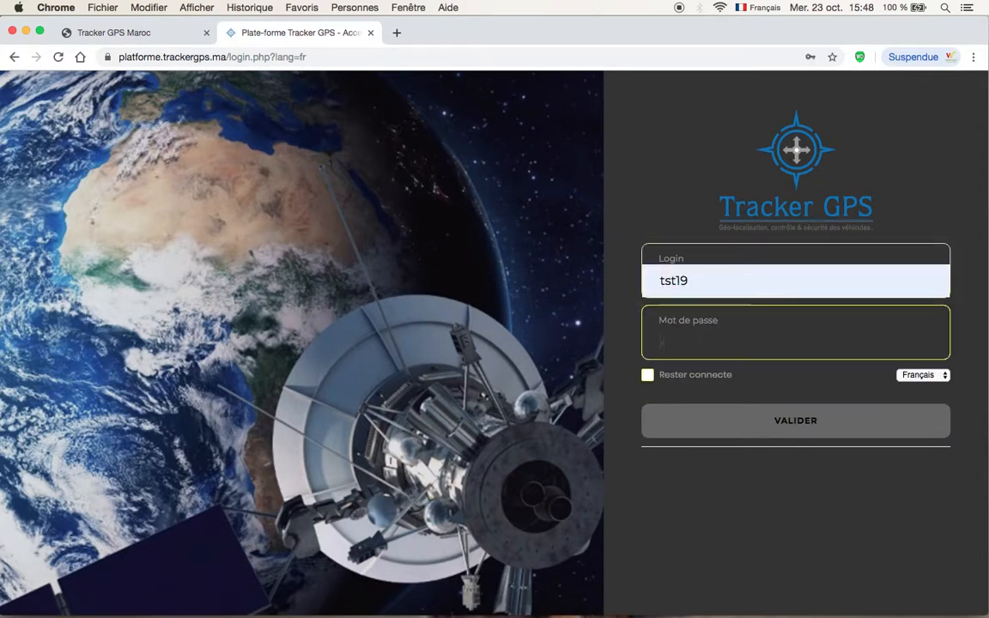
text(**)
click(647, 375)
click(920, 375)
click(794, 392)
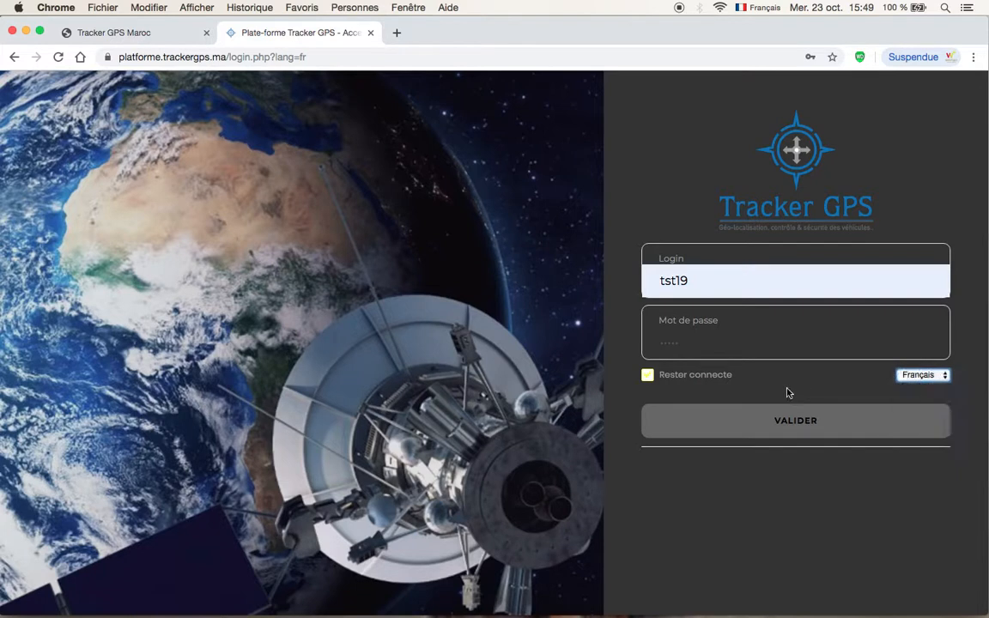
click(749, 425)
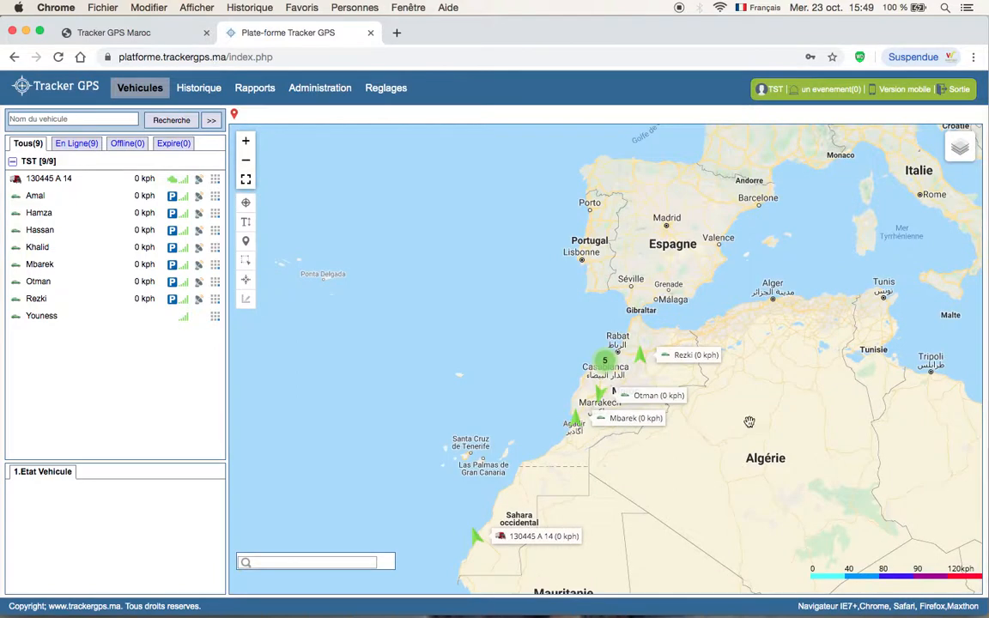
Locate the truck from the TST vehicle list on the map near Dakhla and display its status details
click(122, 177)
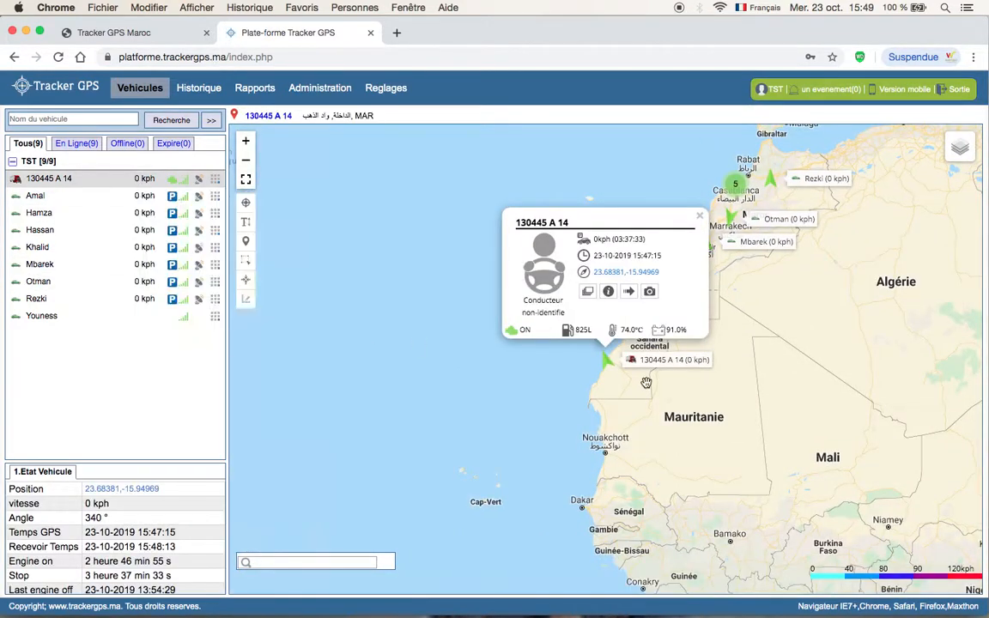
scroll(616, 375, up, 3)
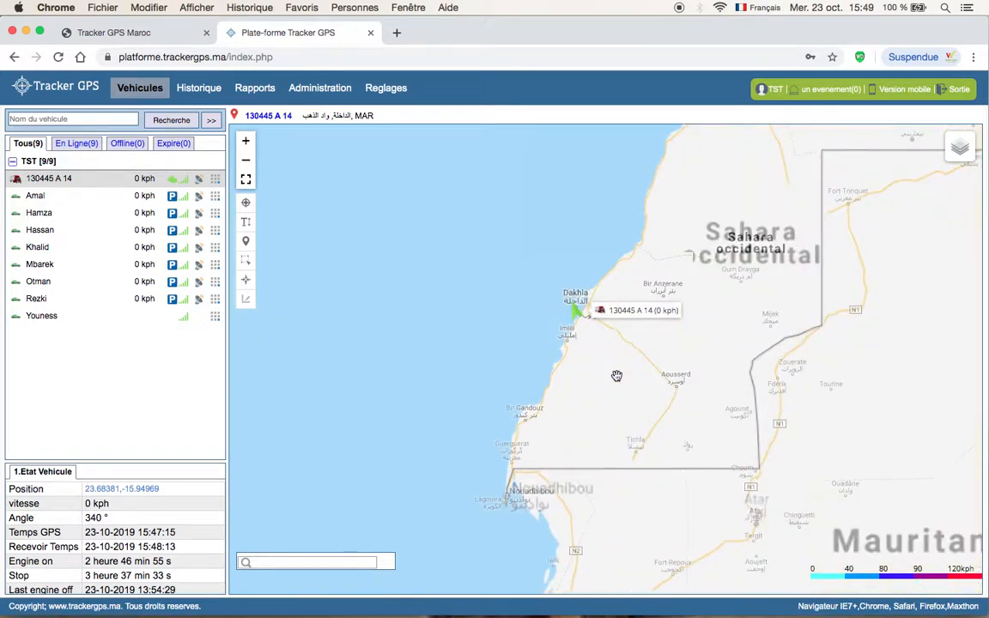
drag(533, 293, 553, 390)
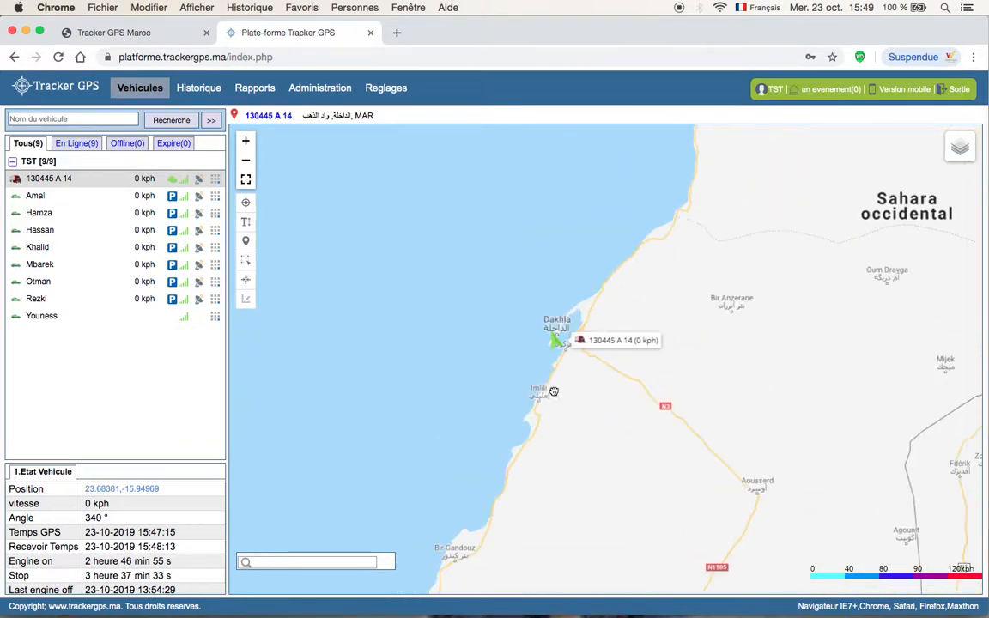
scroll(543, 355, up, 1)
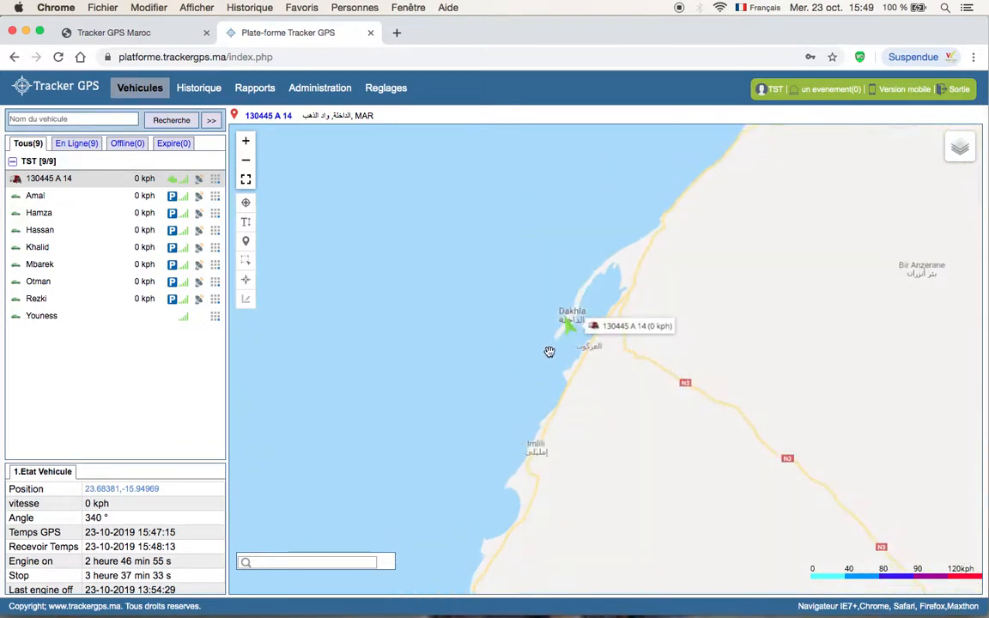
click(570, 334)
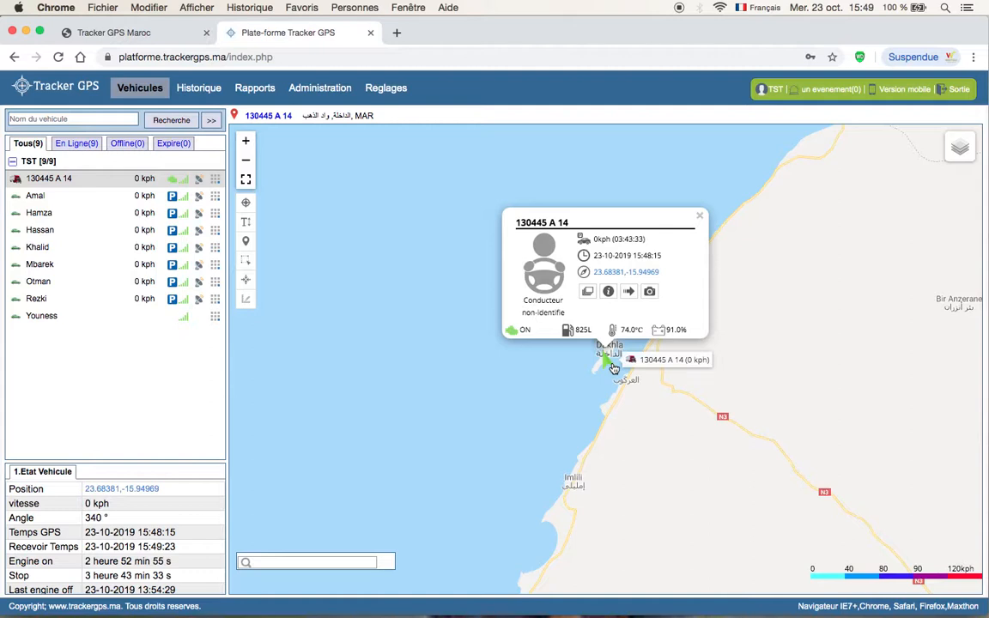
Open the event list, read the details of the most recent alarm, and close the list
click(829, 90)
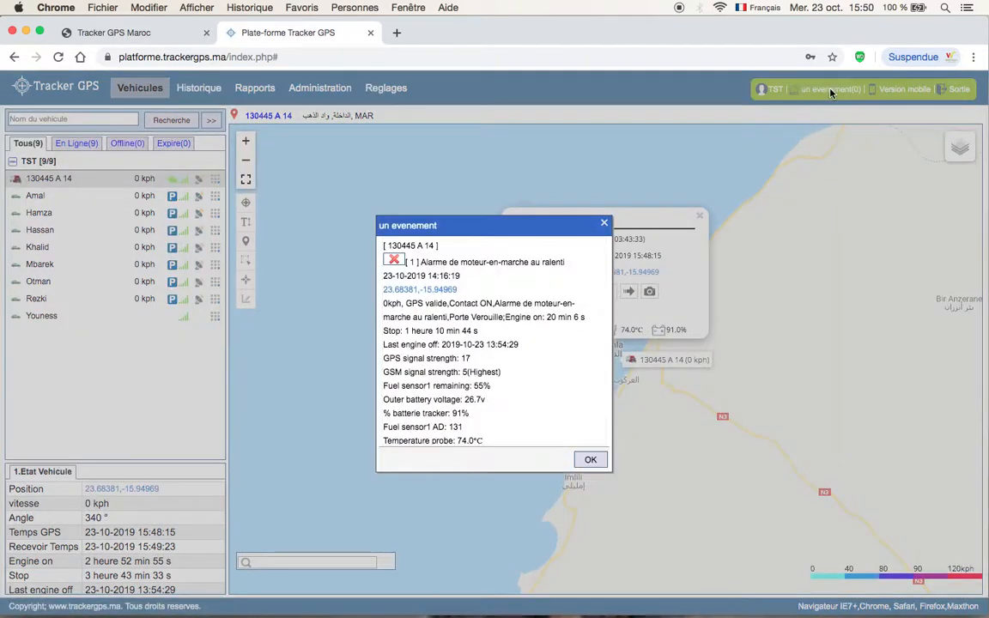
scroll(508, 414, down, 1)
scroll(510, 415, down, 3)
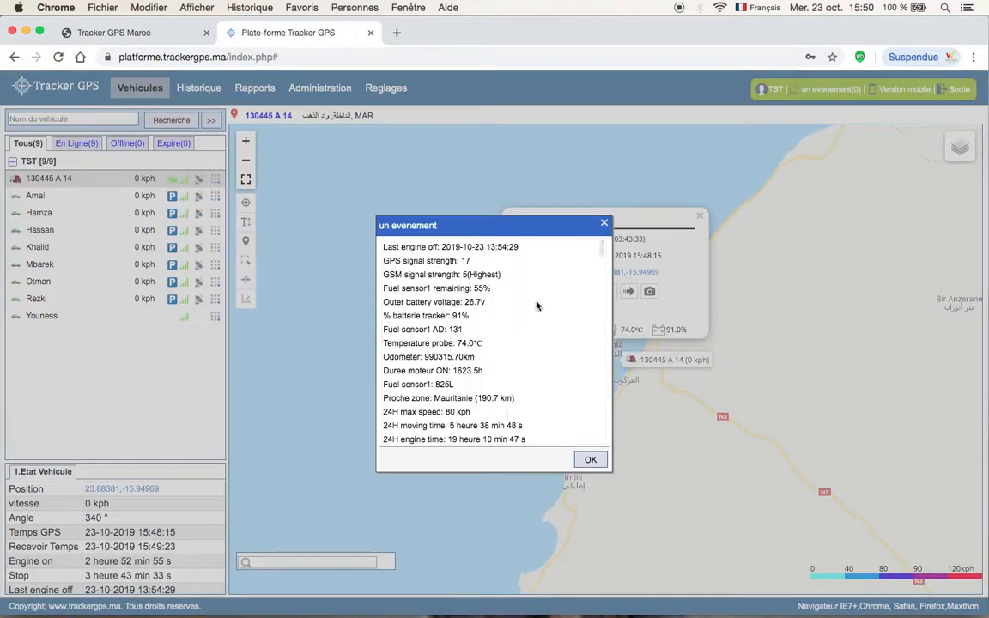
click(605, 226)
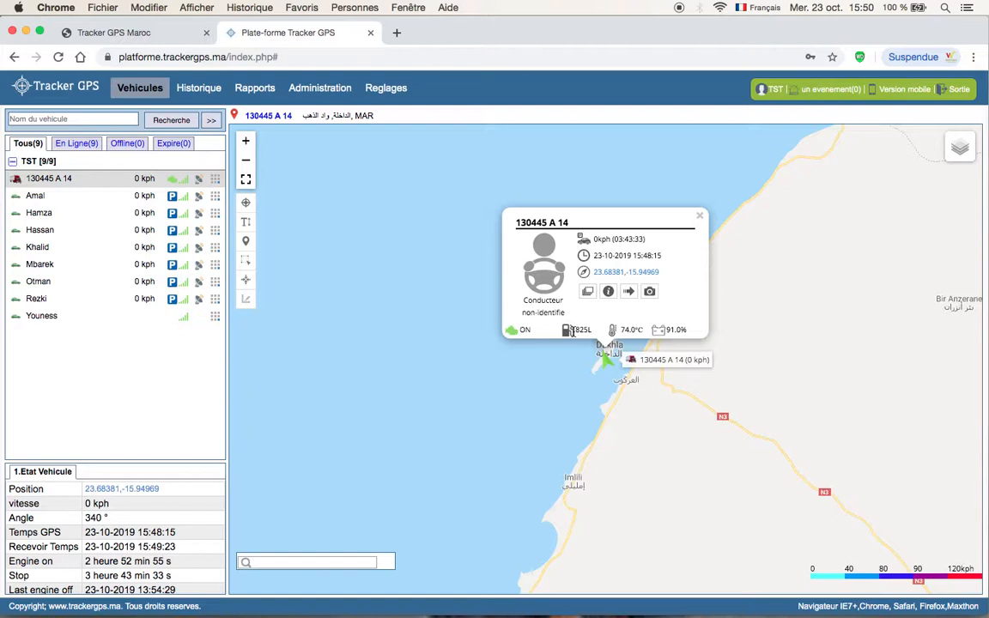
Reopen the event list, go through the older alarms recorded for the vehicles, and close it
click(829, 90)
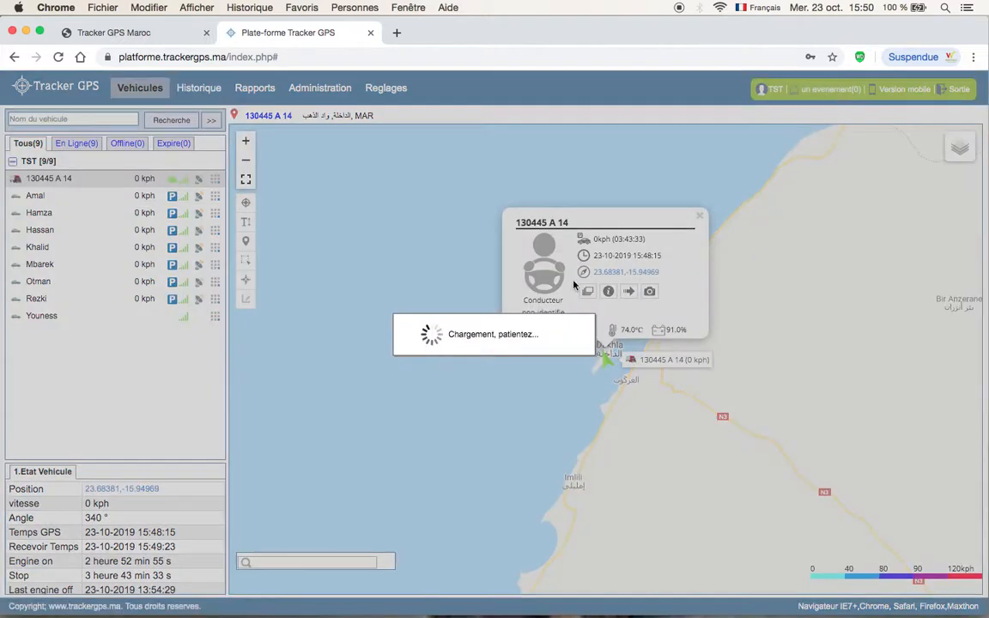
scroll(503, 371, down, 5)
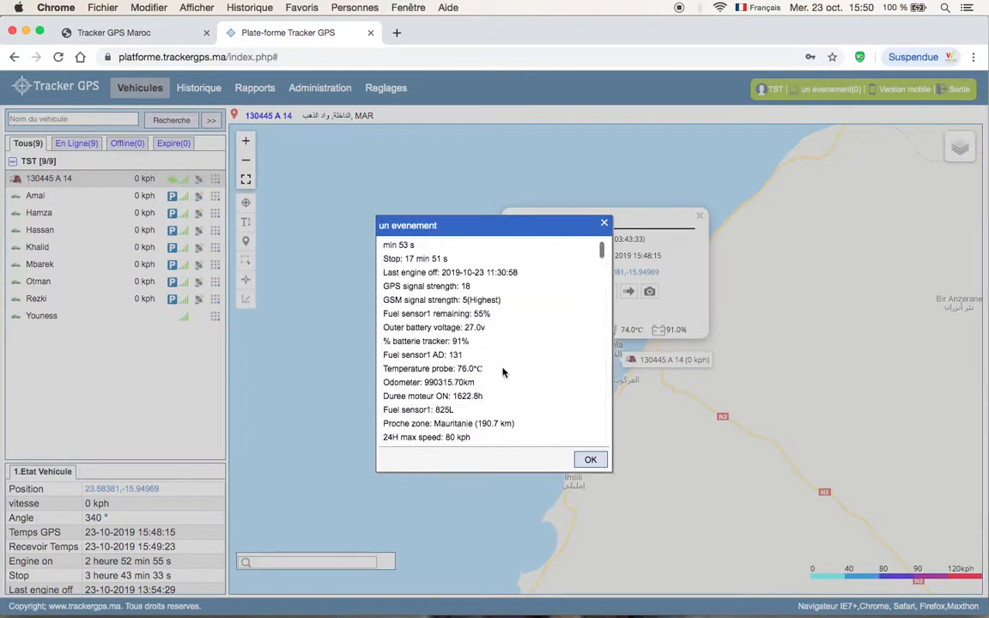
scroll(503, 372, down, 10)
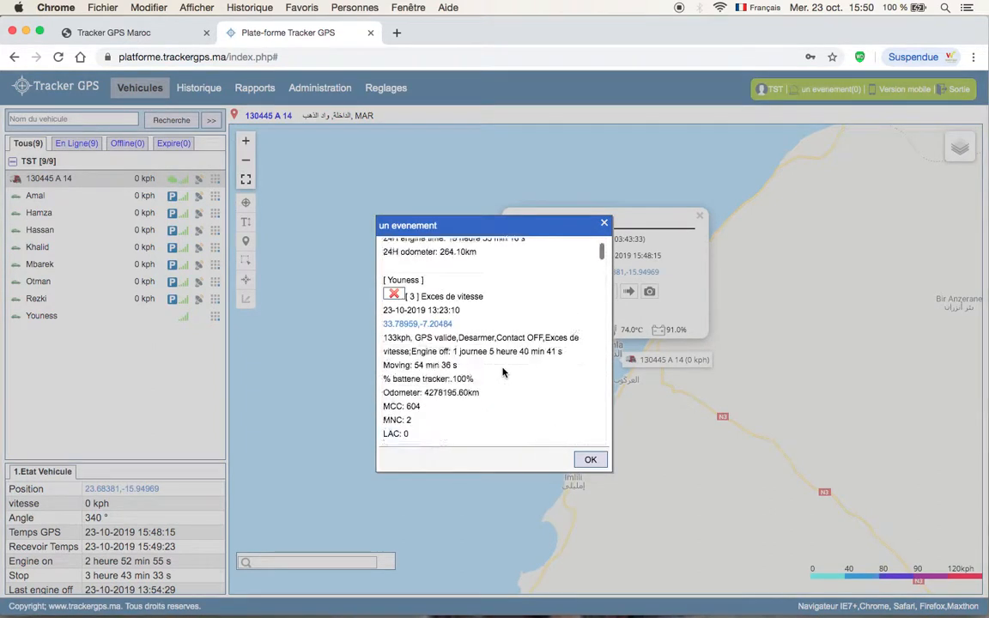
scroll(503, 372, down, 10)
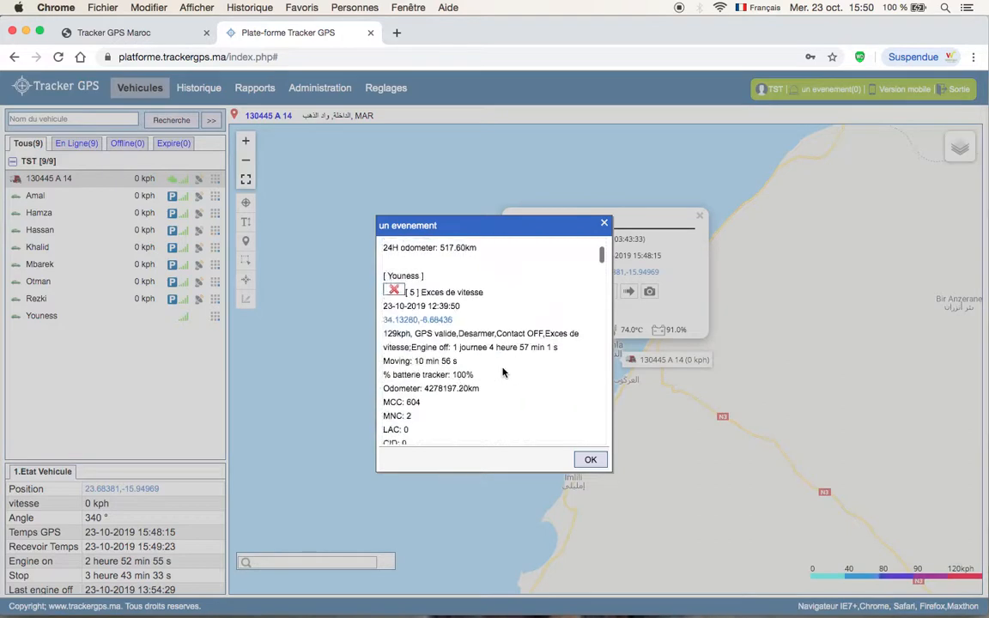
scroll(503, 372, down, 10)
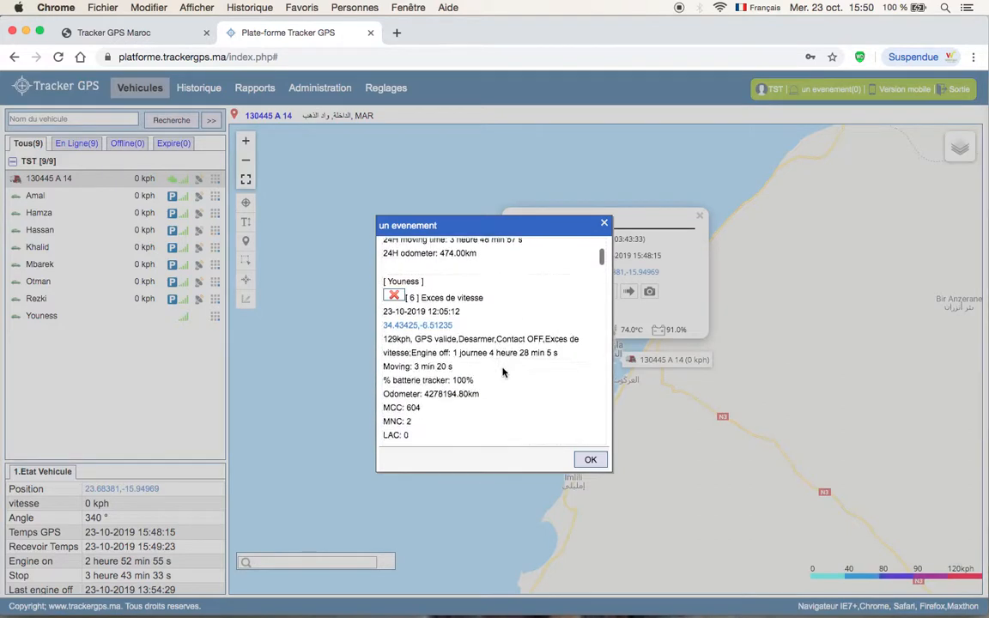
click(605, 225)
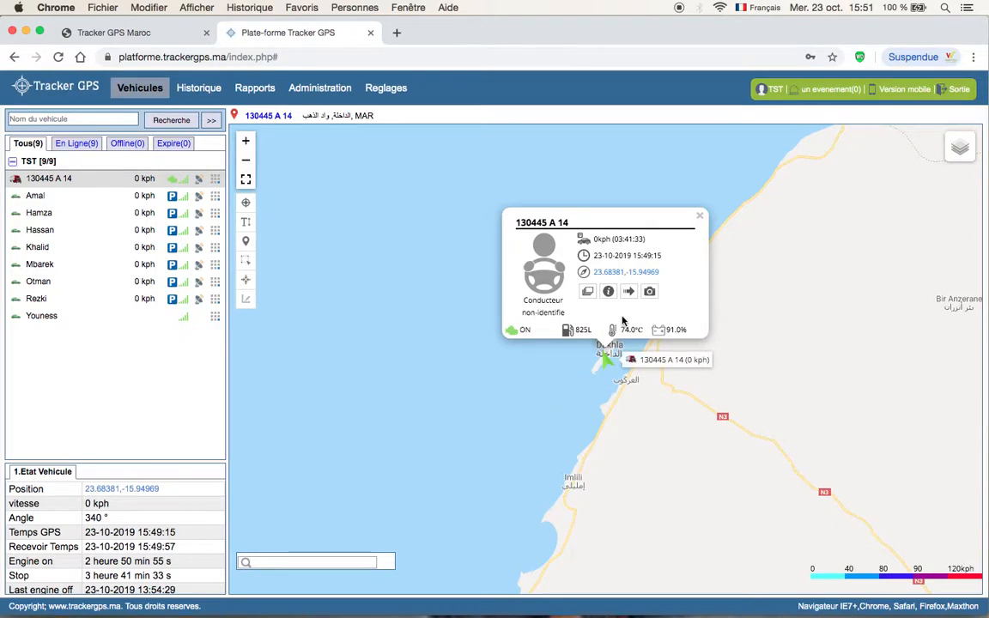
click(257, 91)
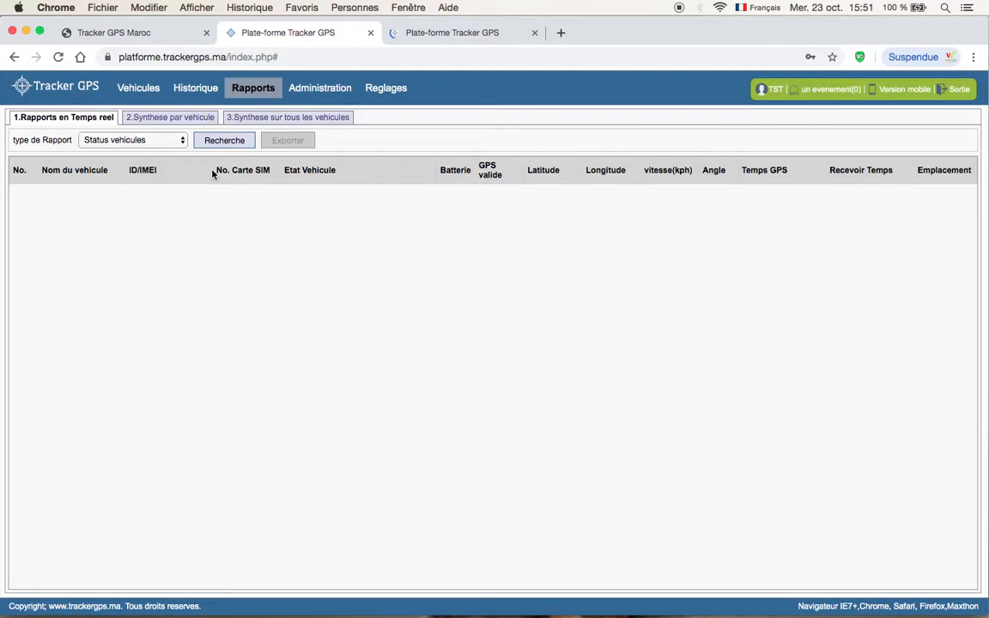
click(147, 141)
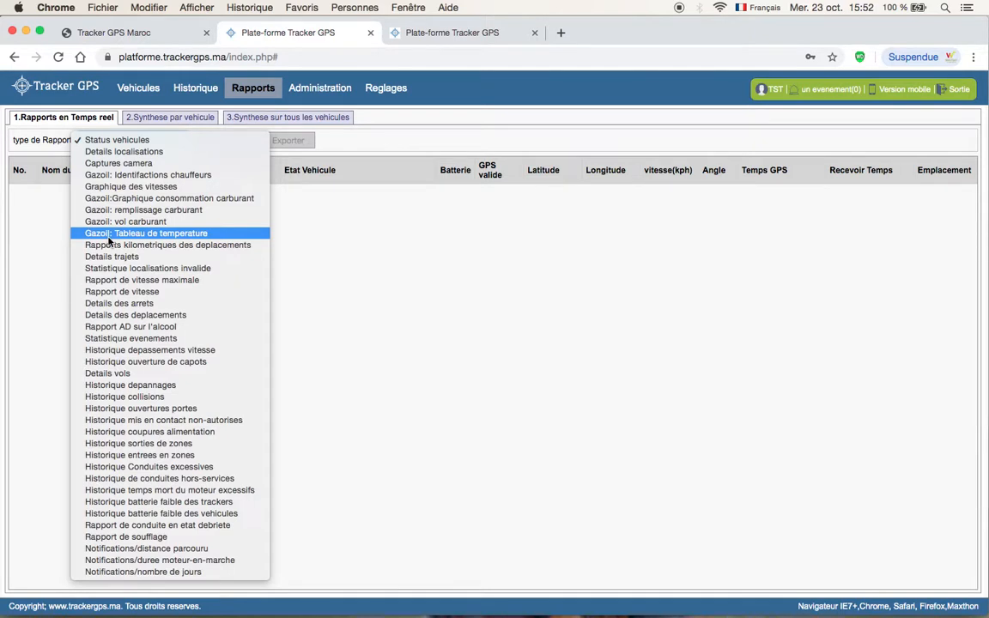
click(170, 198)
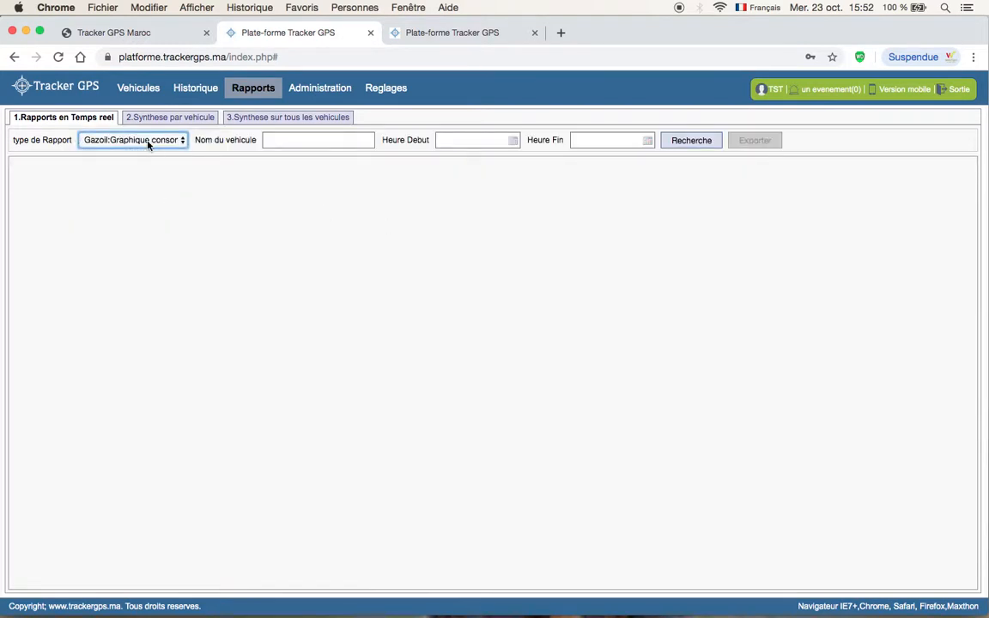
click(301, 139)
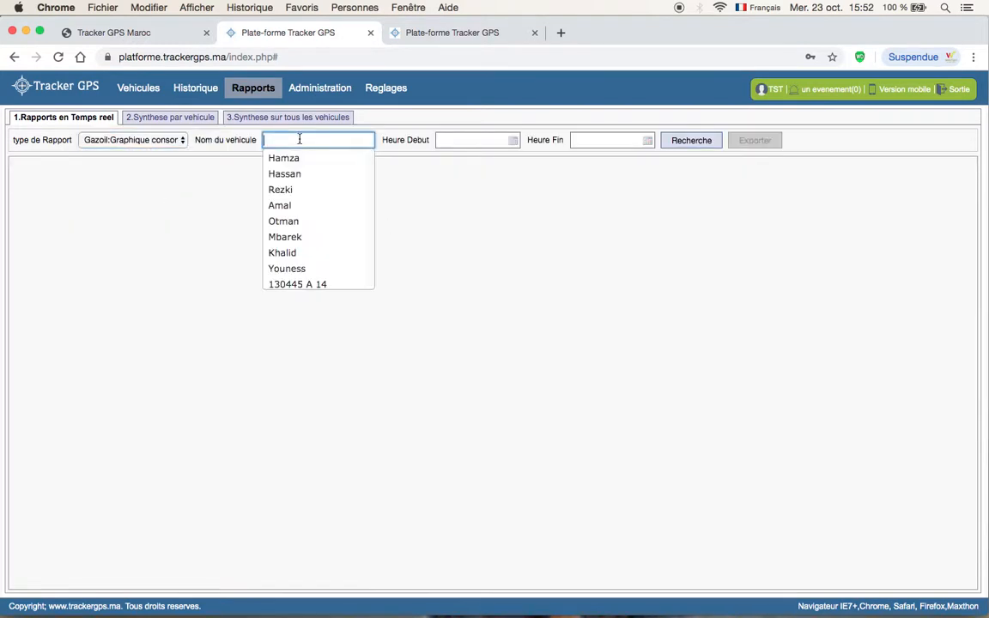
click(307, 285)
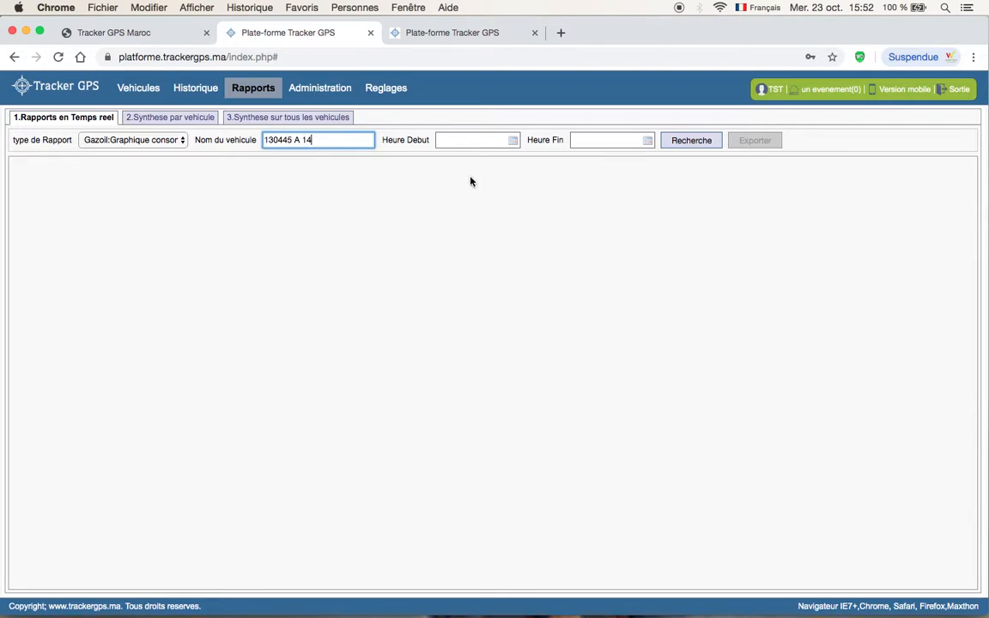
click(511, 140)
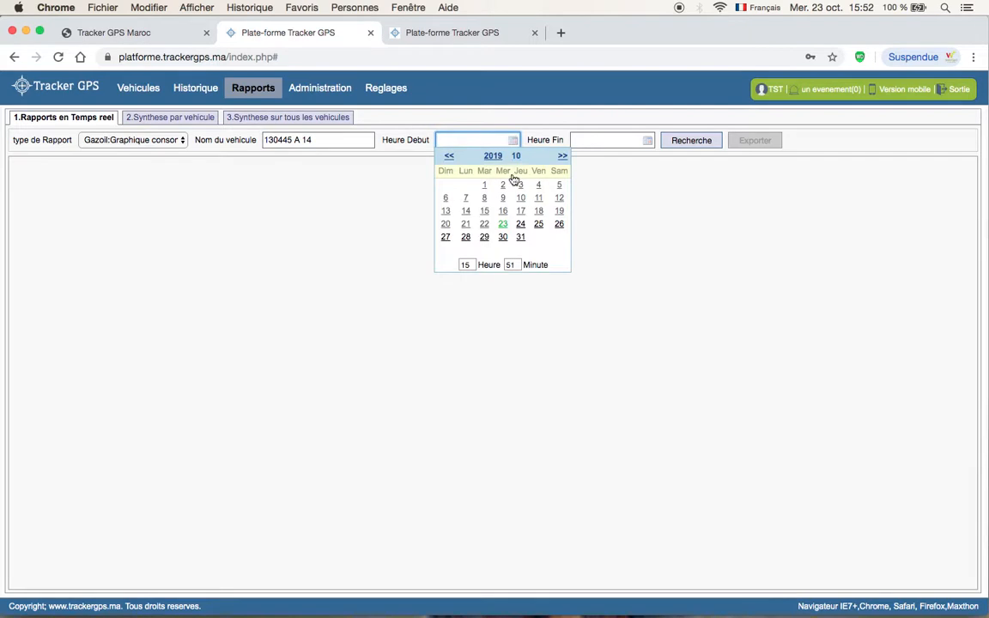
click(484, 211)
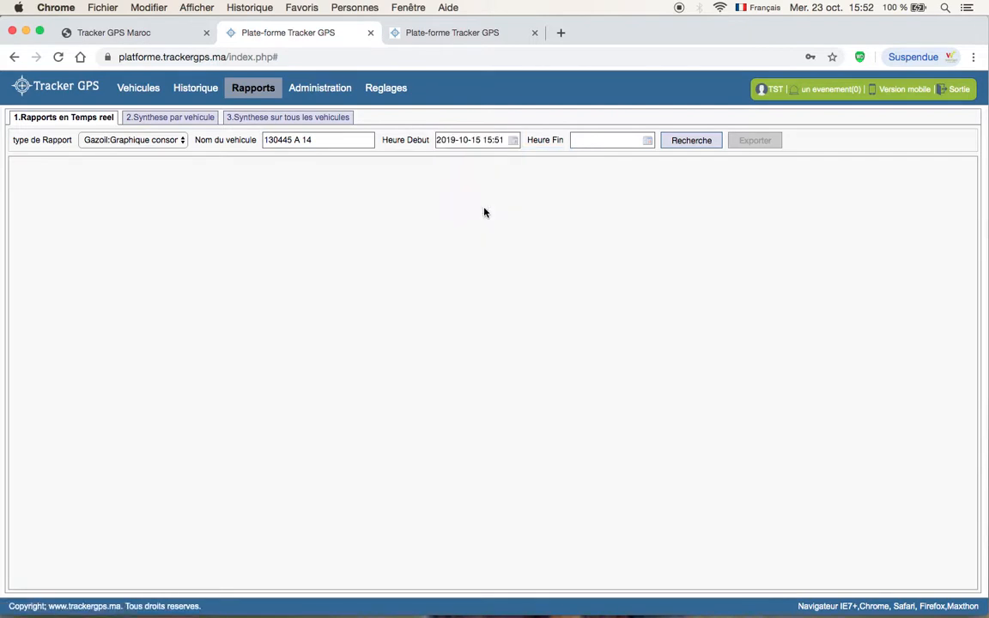
click(491, 140)
key(BackSpace)
key(BackSpace)
text(07)
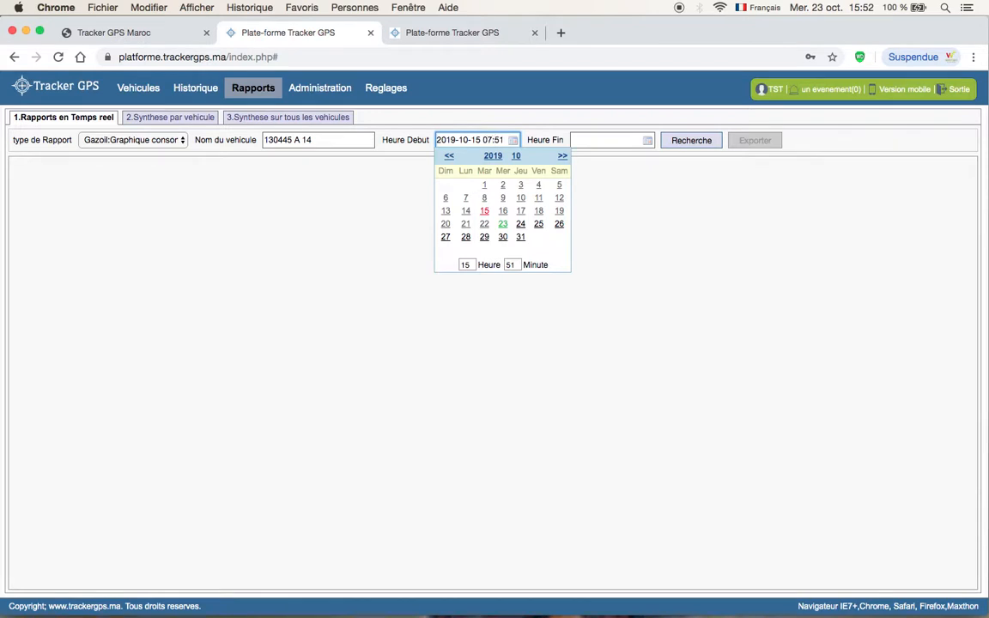
key(Right)
key(Right)
key(BackSpace)
text(3)
click(629, 170)
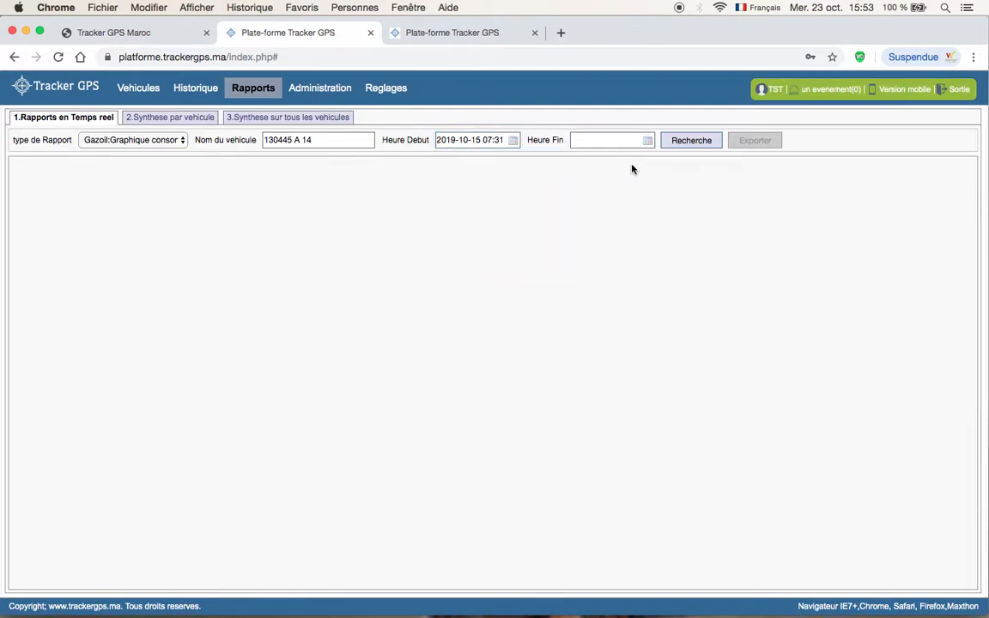
click(630, 139)
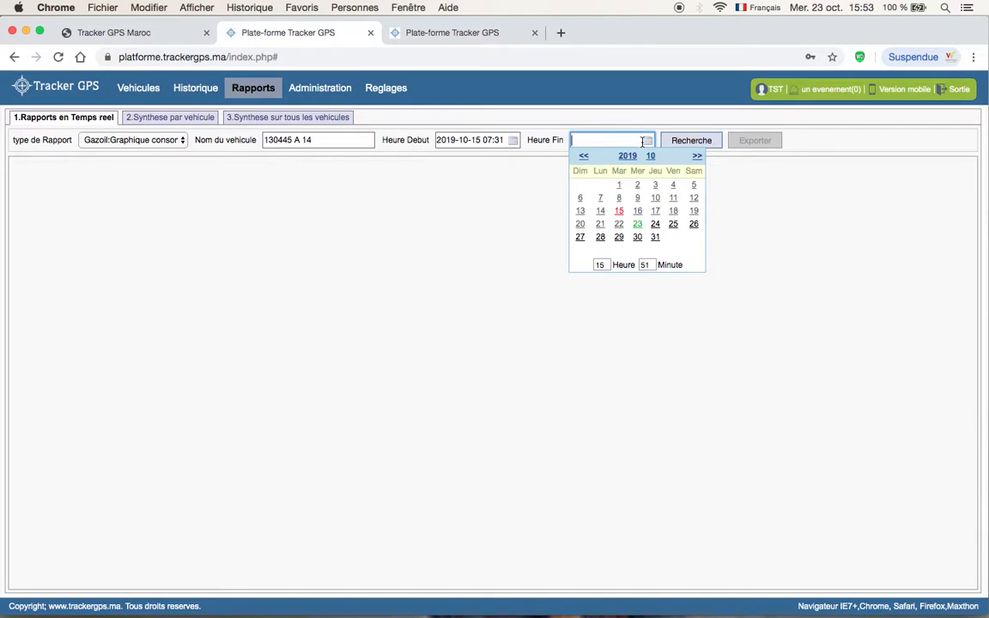
click(637, 211)
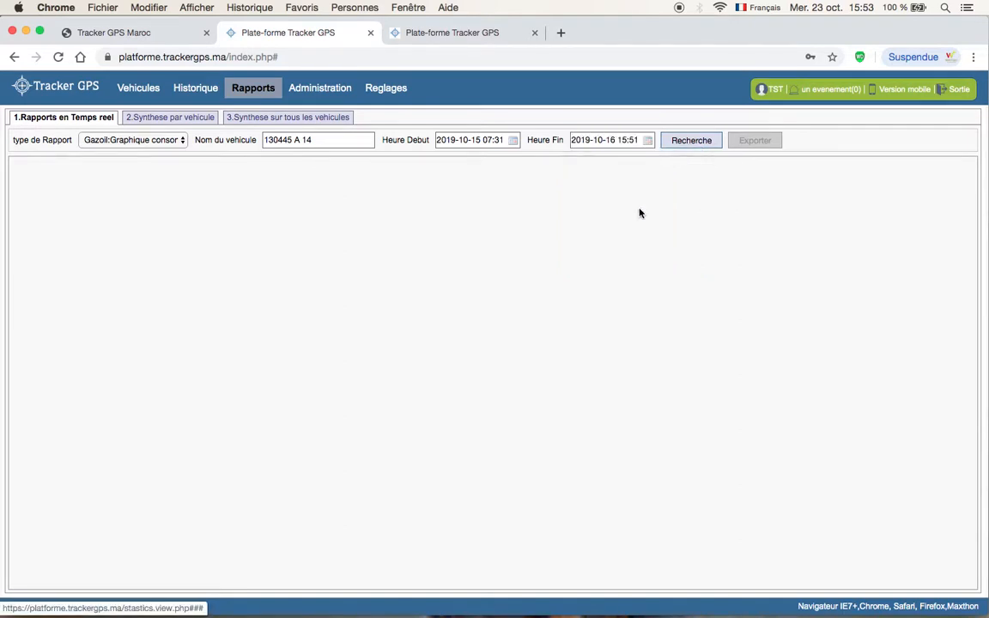
click(636, 139)
key(BackSpace)
text(3)
click(757, 196)
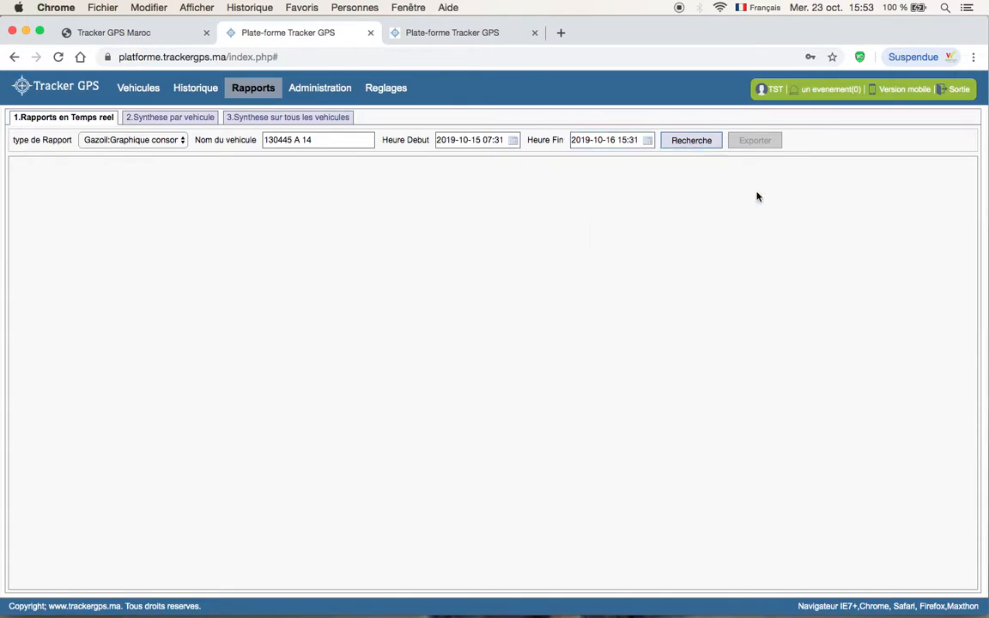
click(687, 143)
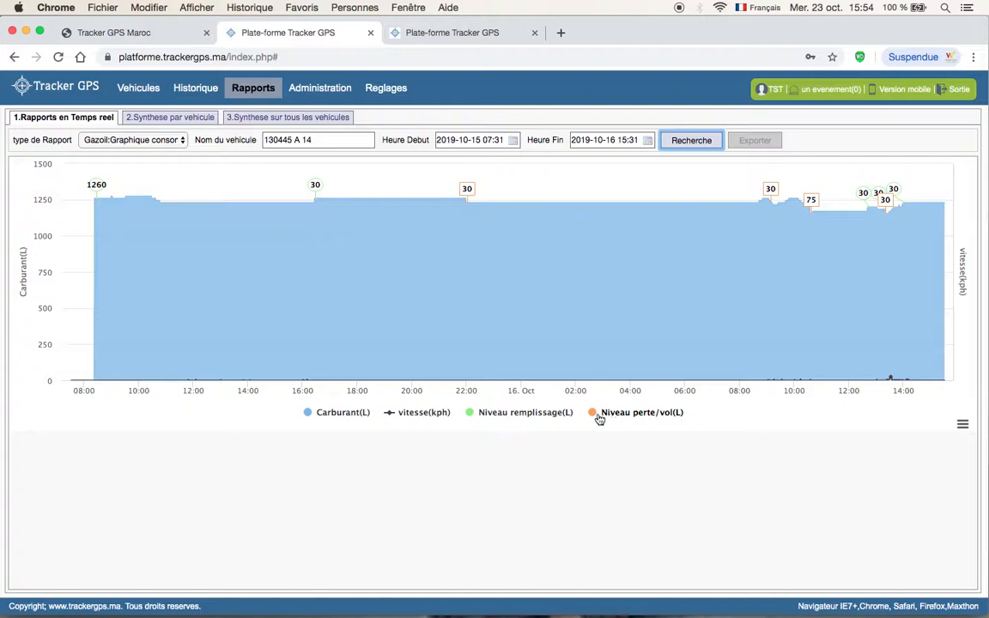
Examine the fuel-loss marker labelled 75 on the graph by zooming in around it, resetting the zoom, and zooming in more closely
mouse_move(335, 199)
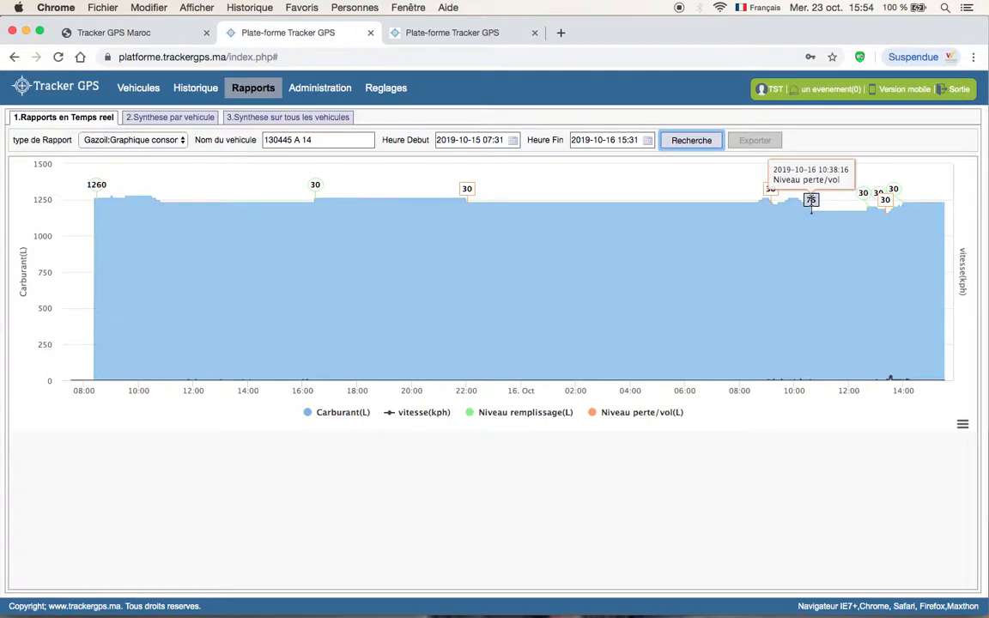
drag(792, 208, 838, 230)
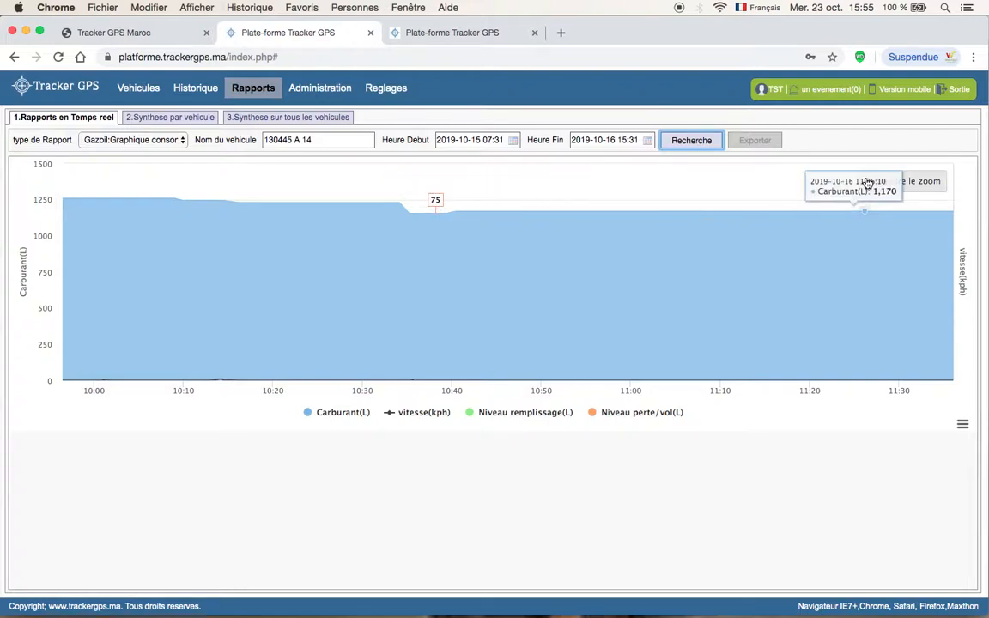
click(931, 182)
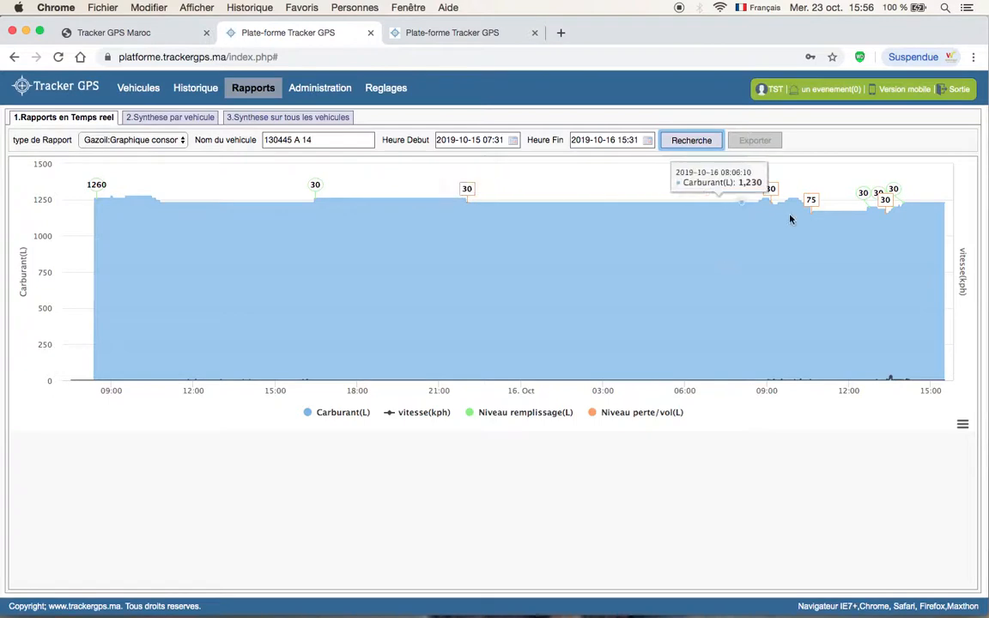
drag(799, 192, 826, 221)
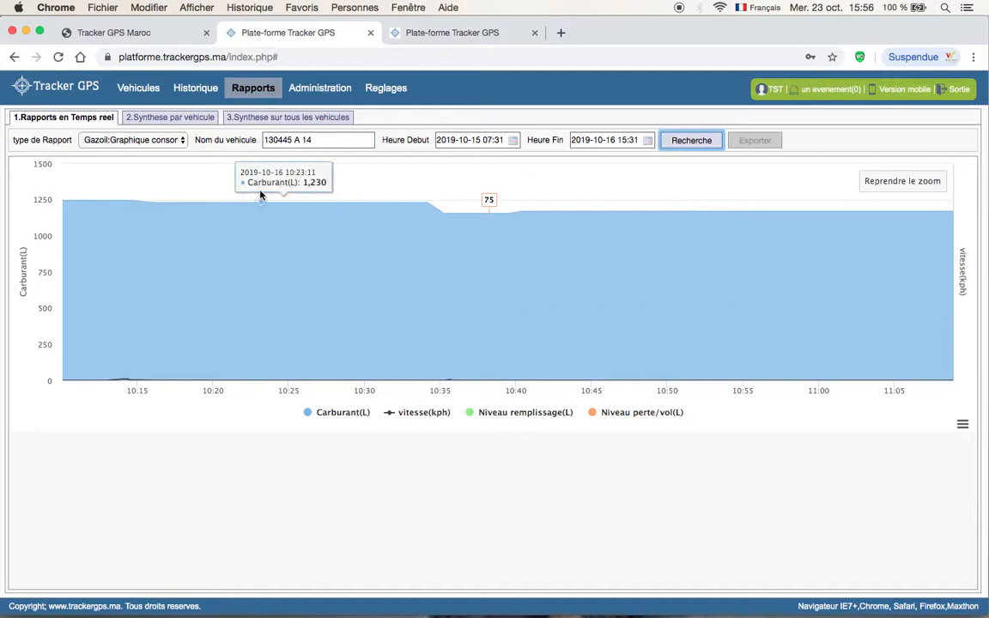
click(134, 141)
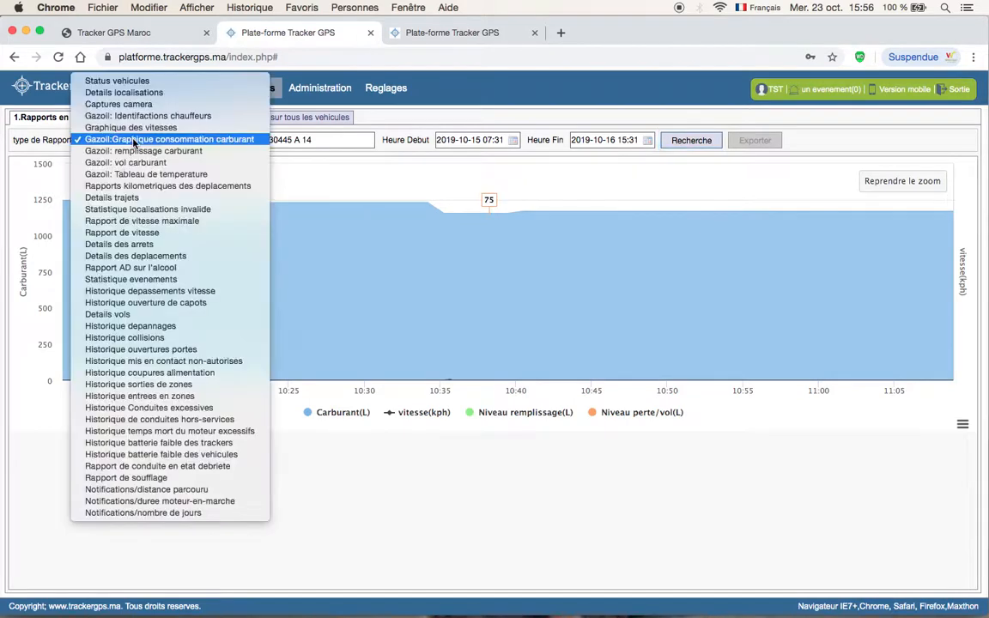
click(144, 151)
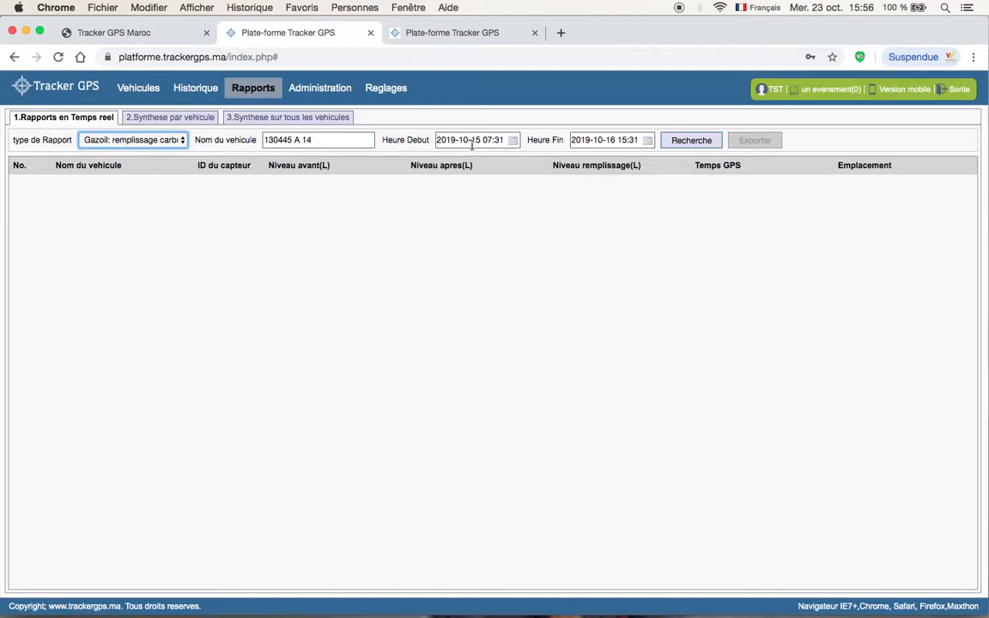
click(513, 141)
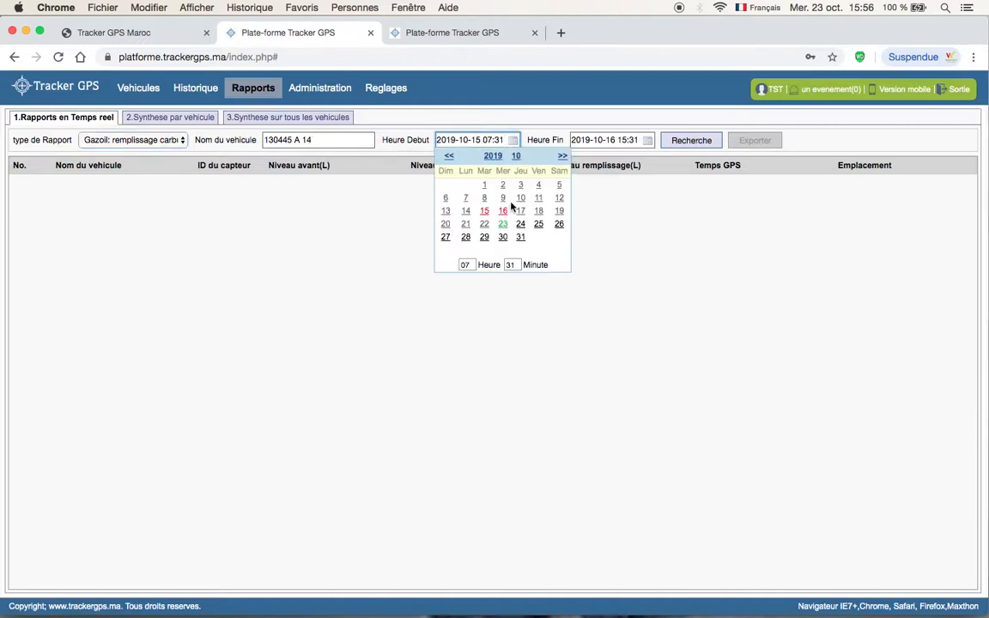
click(505, 213)
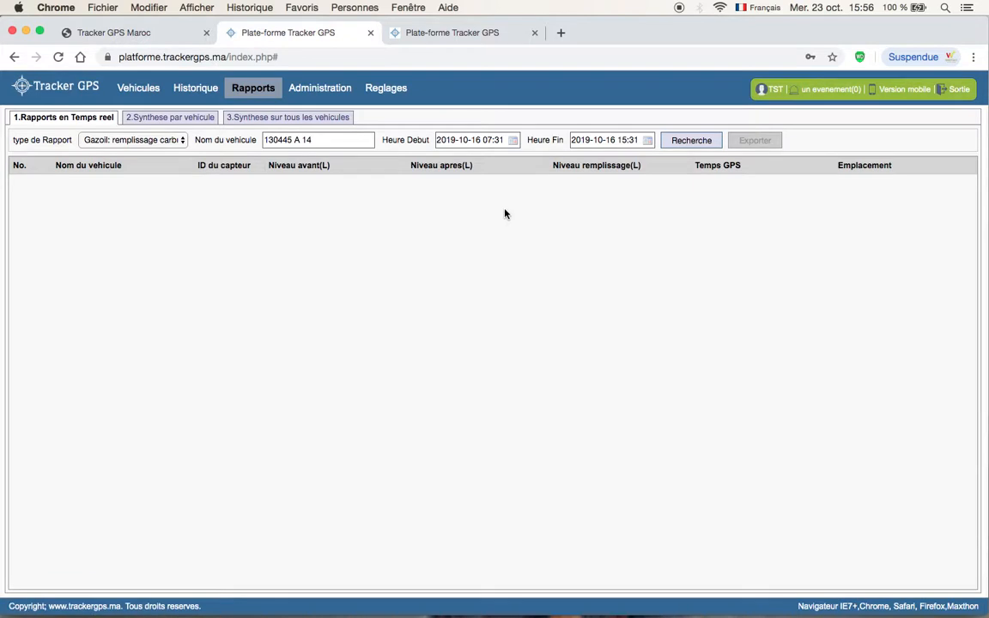
click(491, 140)
key(BackSpace)
key(BackSpace)
key(BackSpace)
text(15)
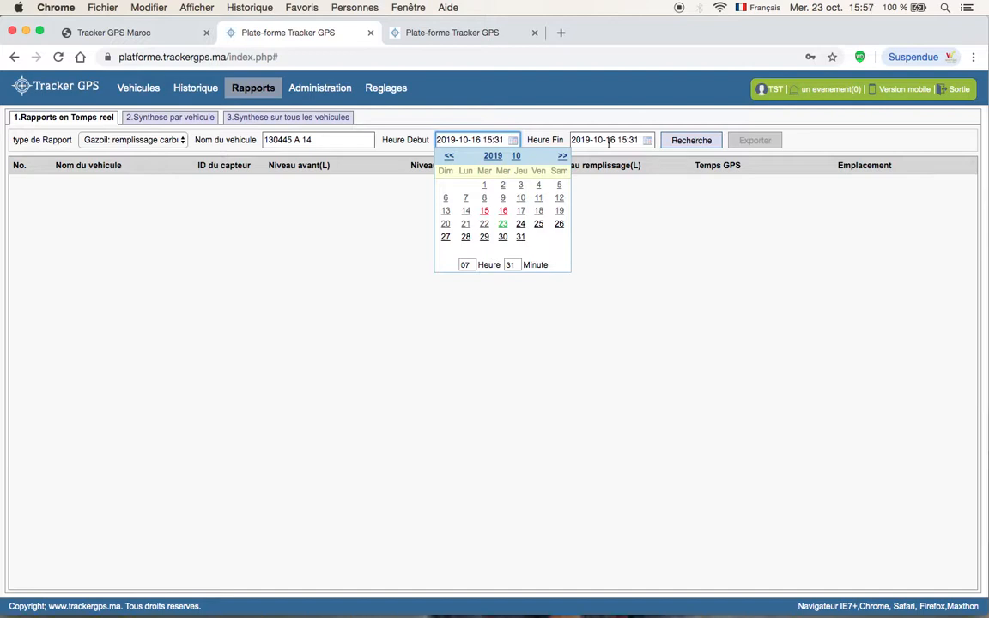
click(648, 140)
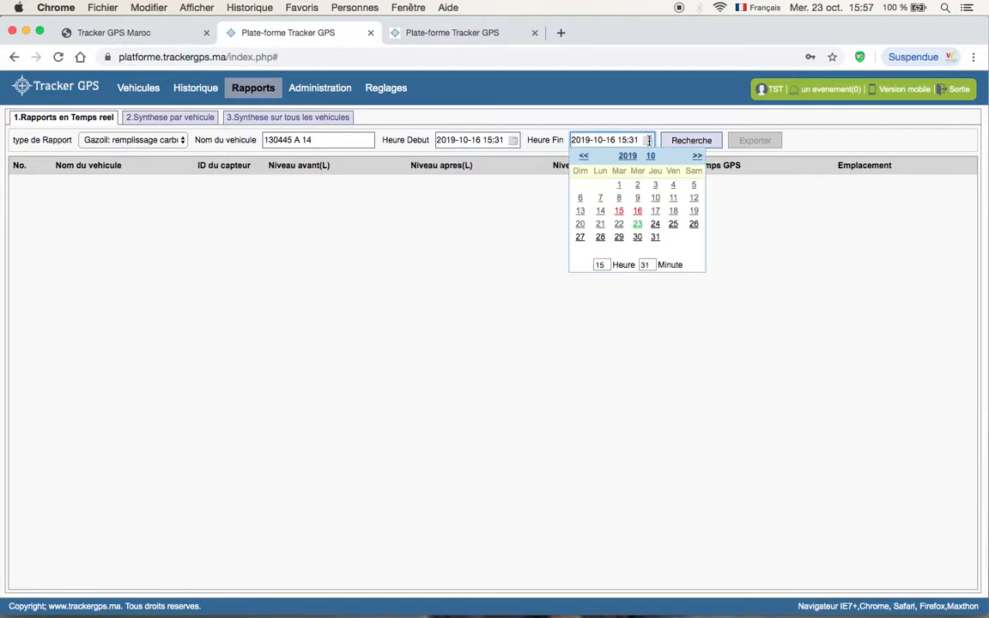
click(693, 211)
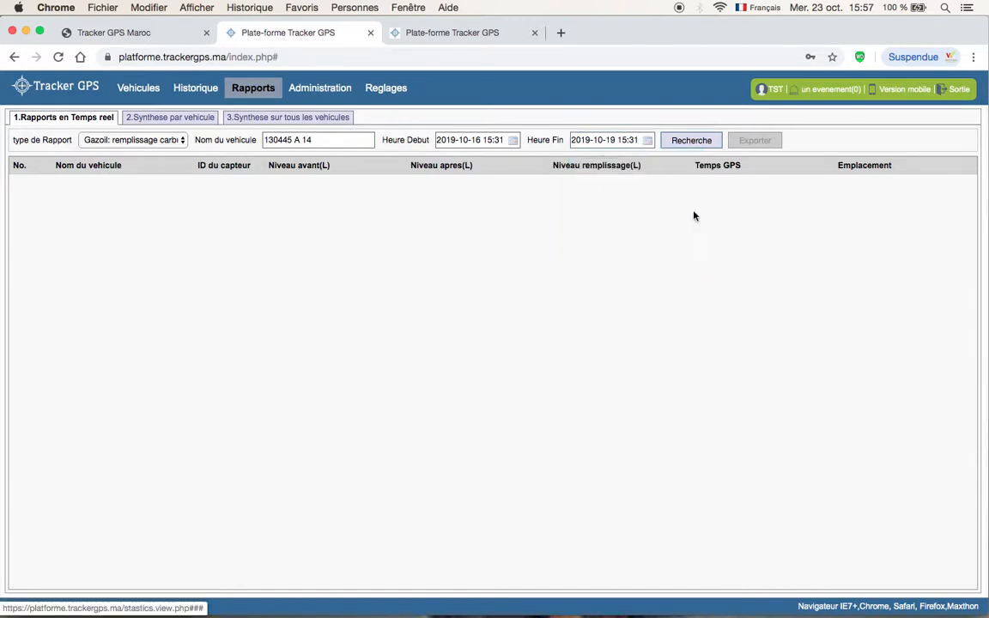
click(692, 148)
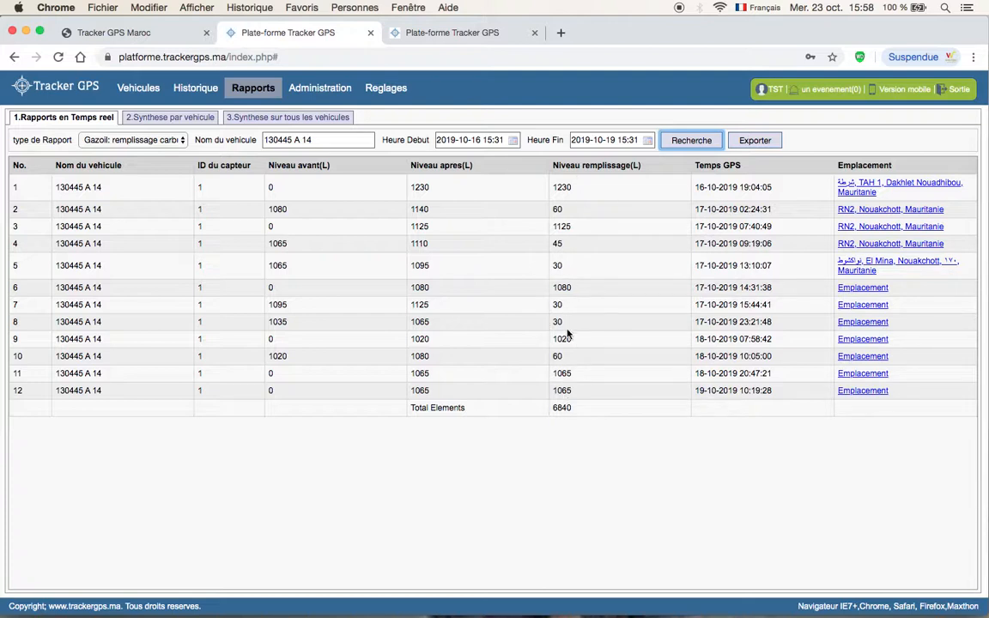
Export the fuel filling report as a spreadsheet file, and switch to Excel to view an example workbook before minimizing it
click(753, 143)
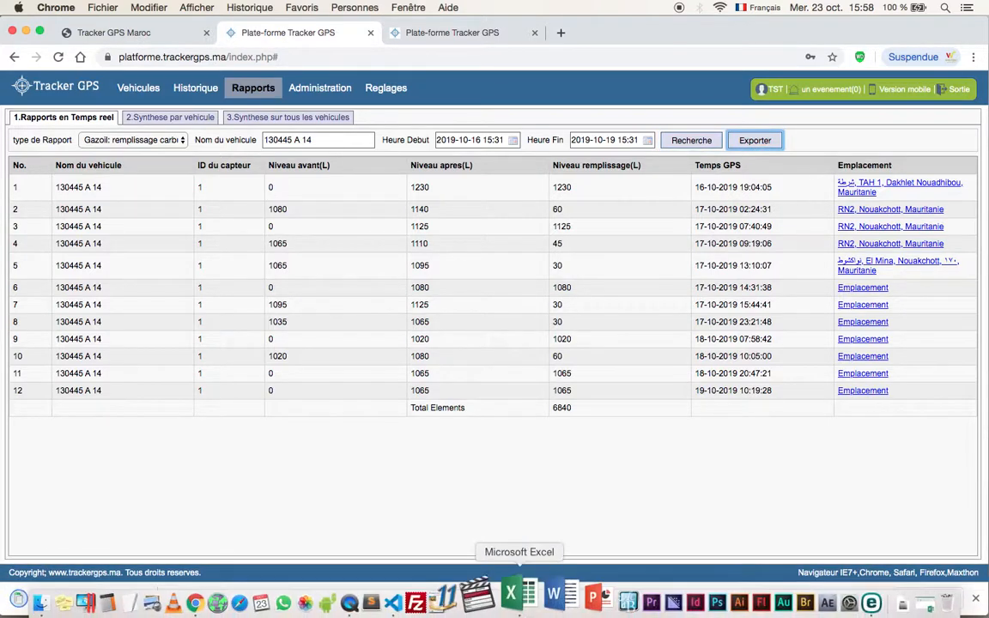
click(510, 594)
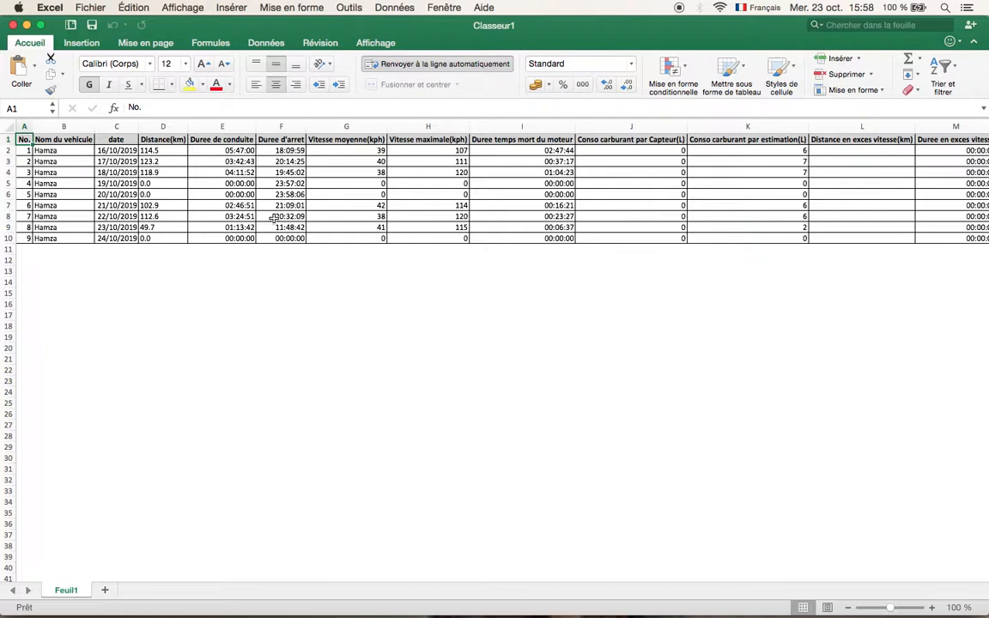
click(27, 25)
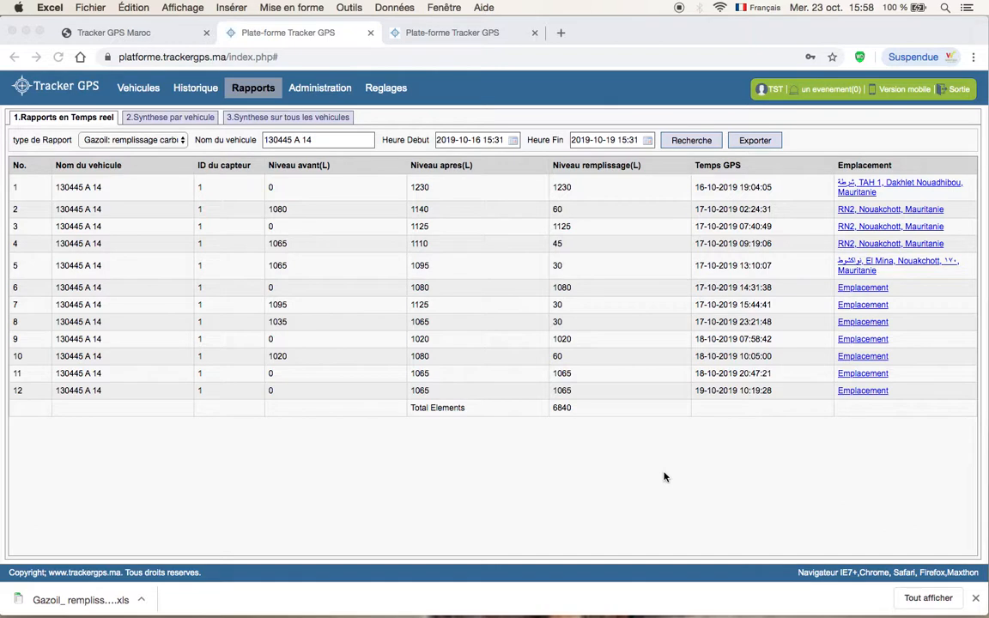
click(136, 140)
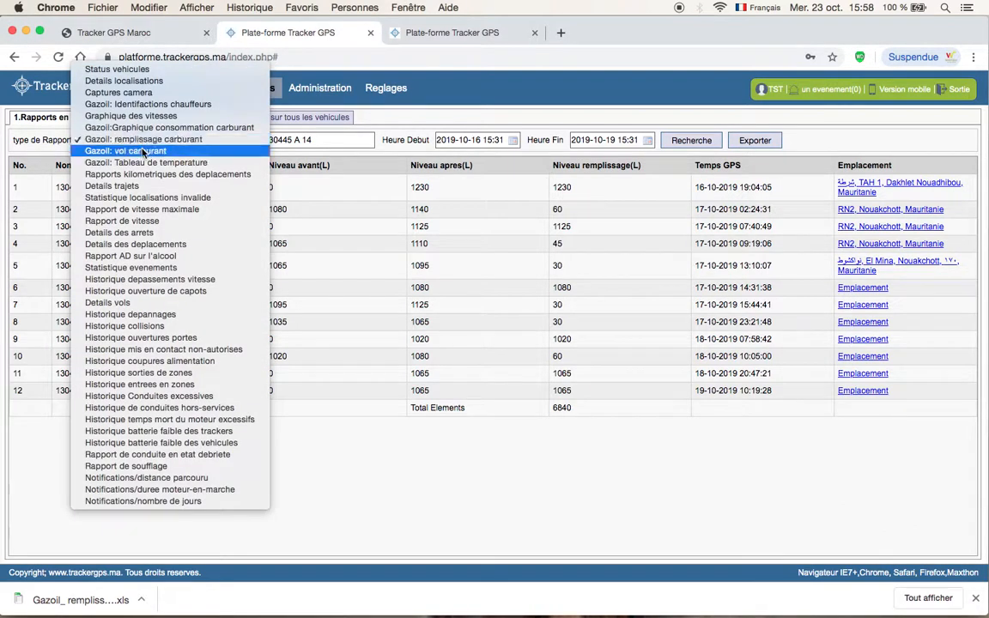
click(139, 151)
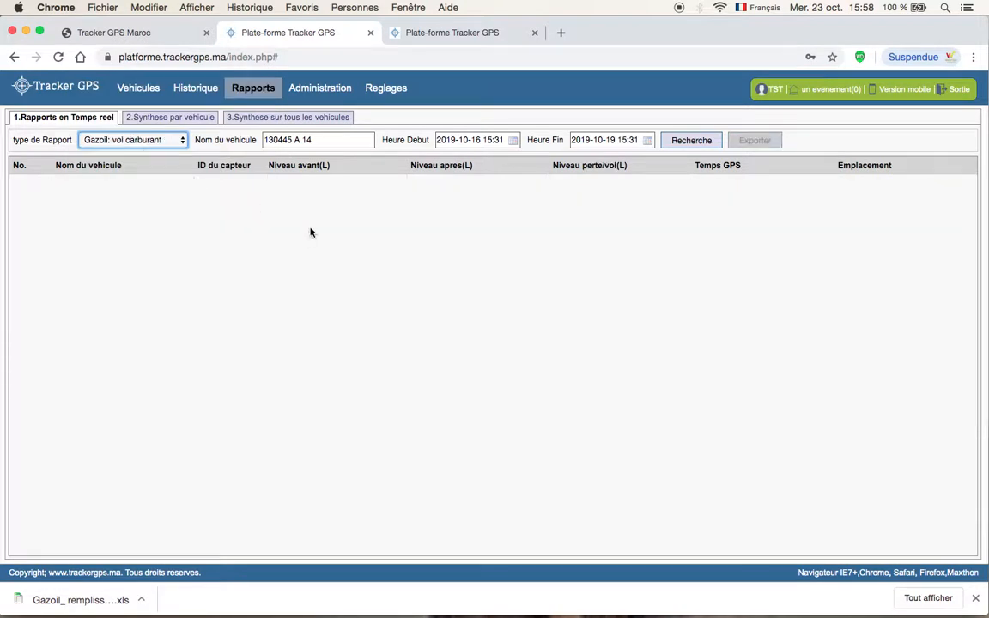
click(512, 140)
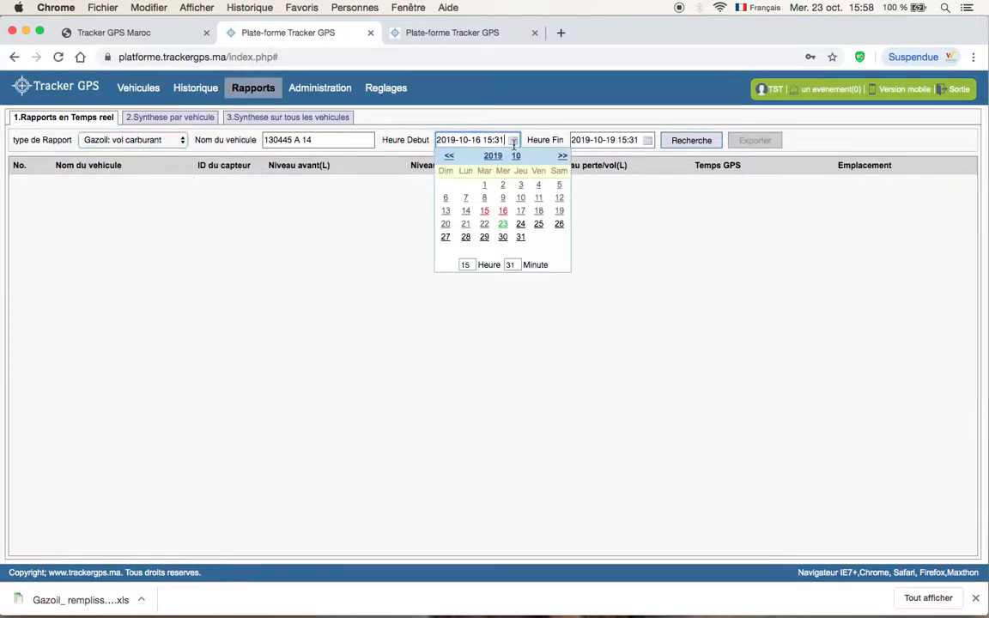
click(466, 198)
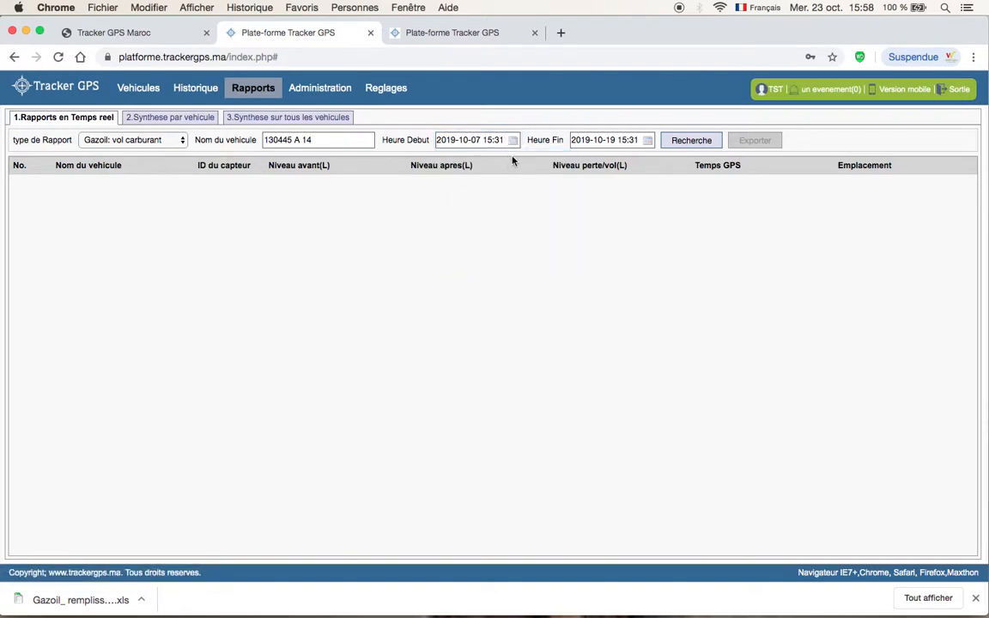
click(648, 140)
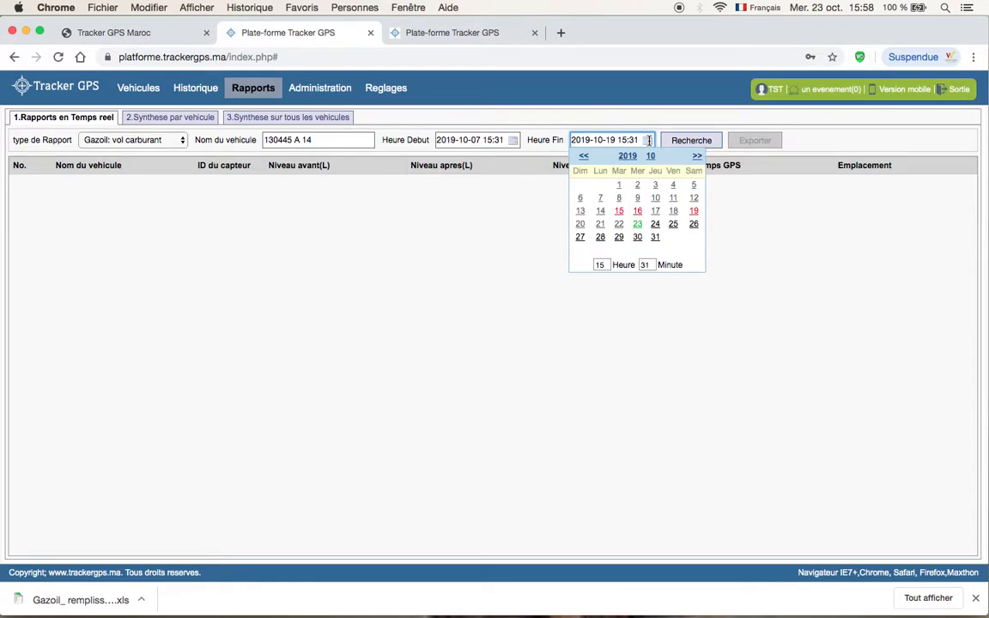
click(619, 198)
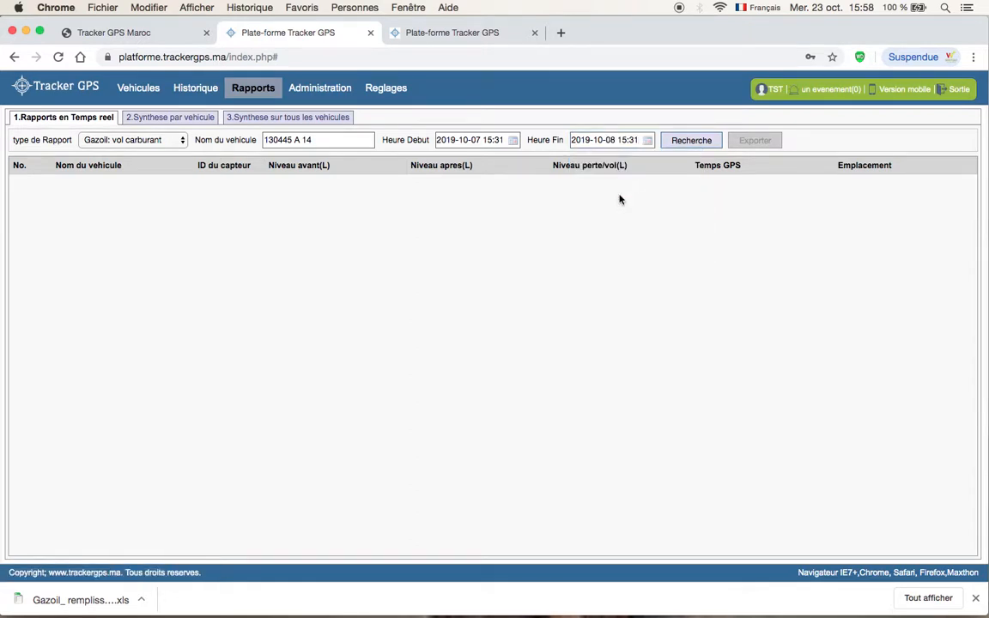
click(687, 142)
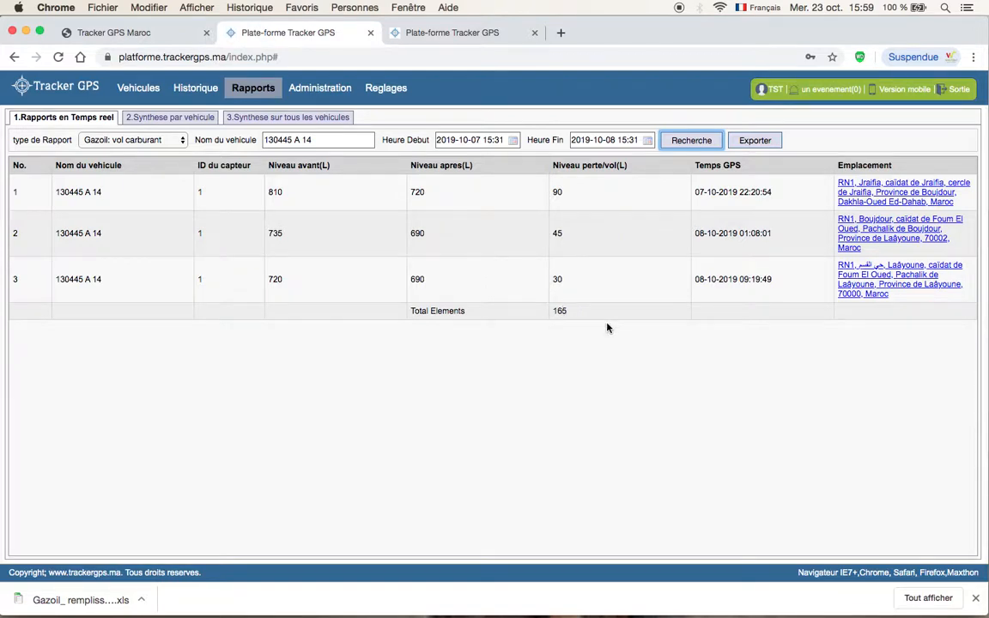
Switch to Excel to view the example mileage report workbook, and minimize it to return to the fuel theft report
click(152, 141)
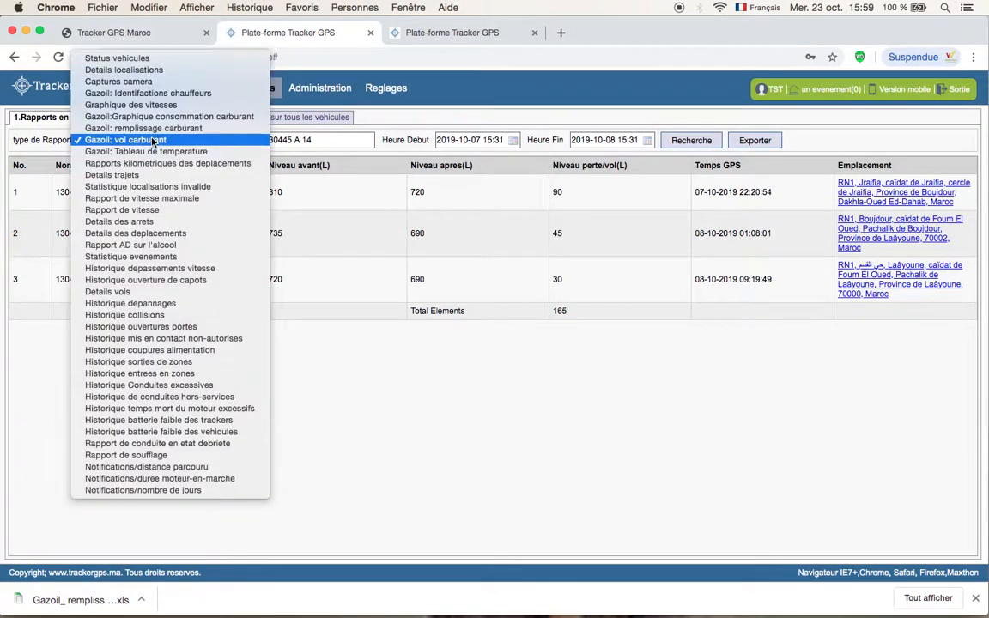
click(595, 443)
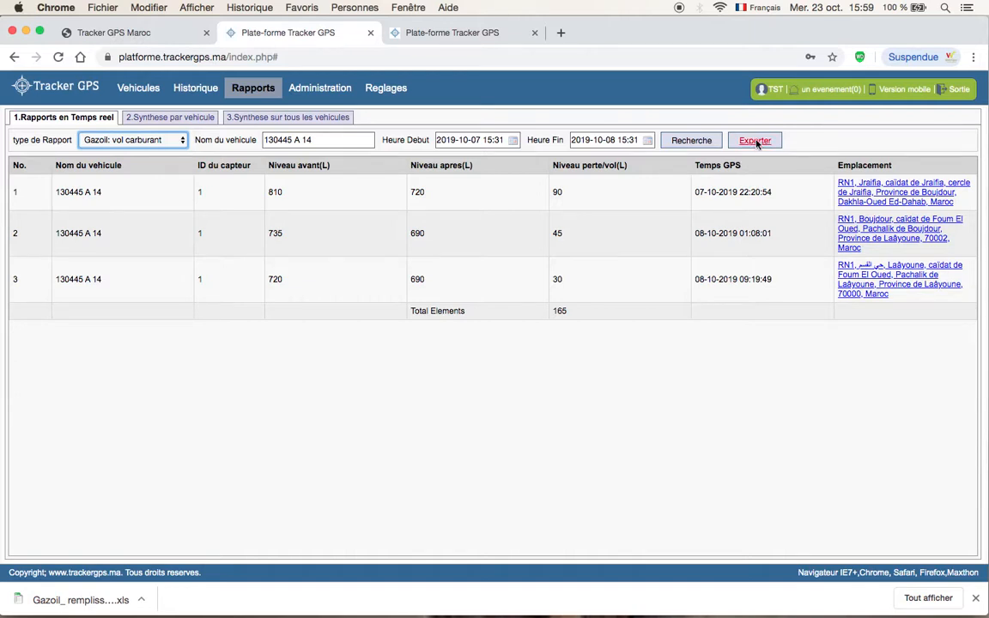
mouse_move(472, 615)
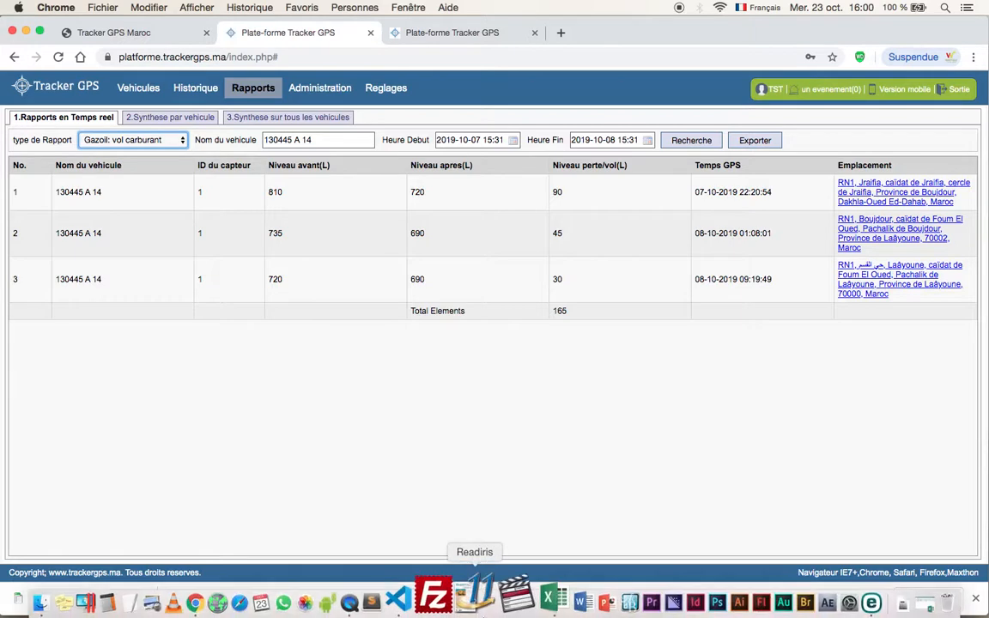
click(525, 598)
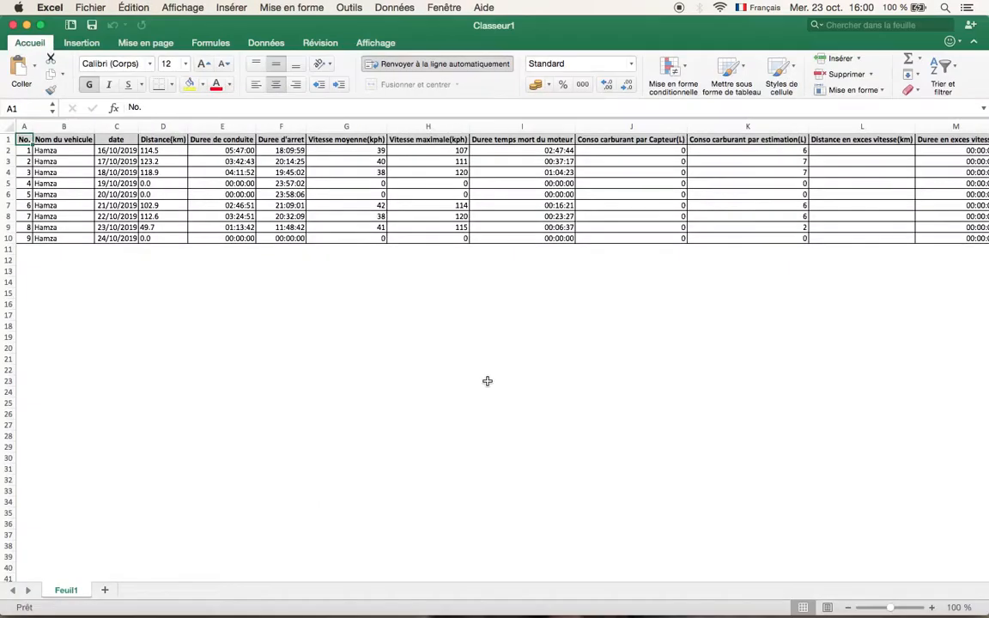
click(26, 25)
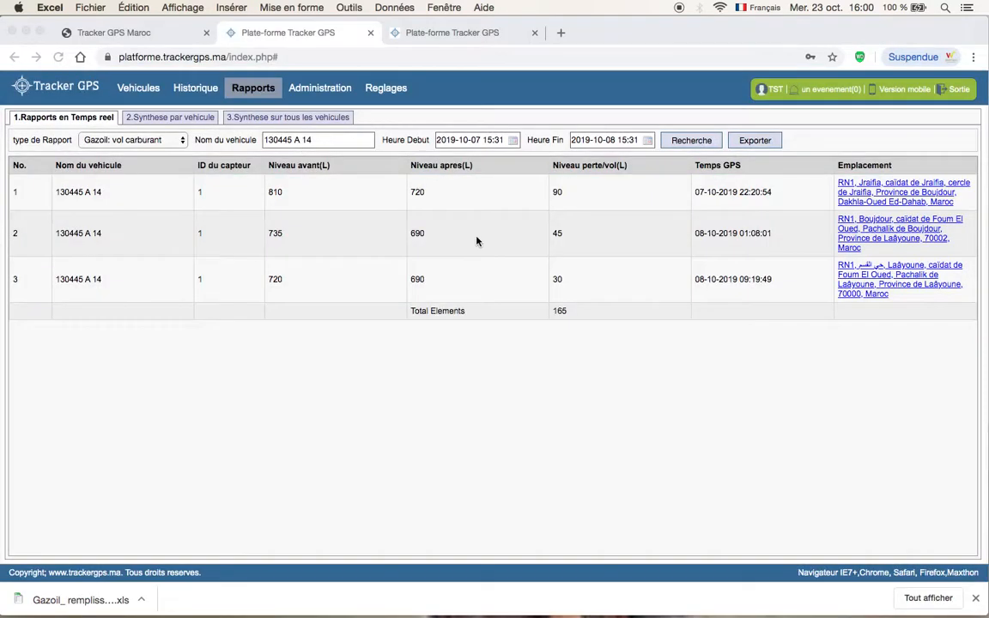
click(146, 141)
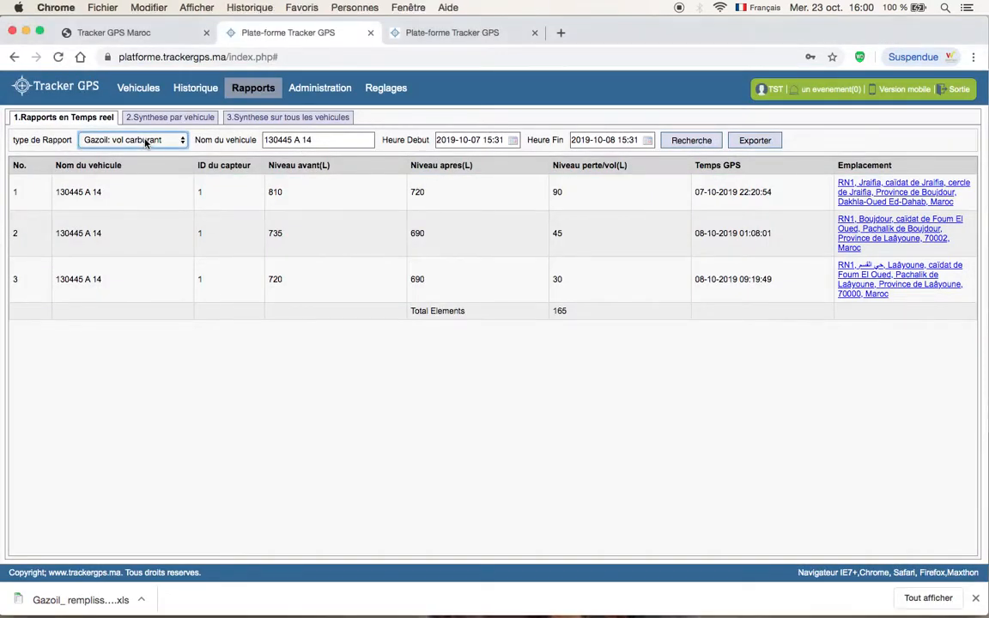
click(146, 142)
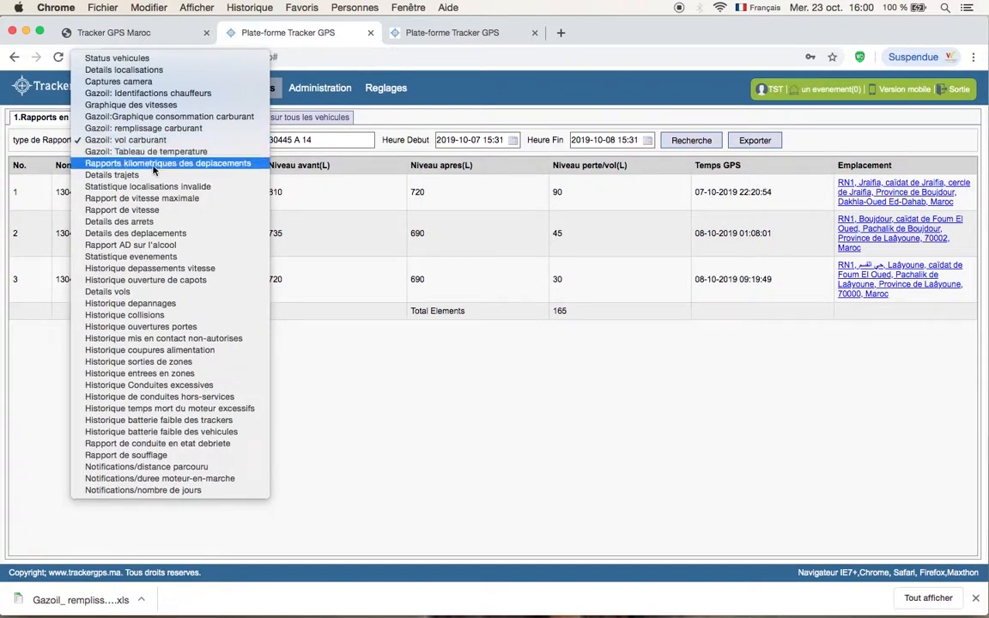
click(153, 164)
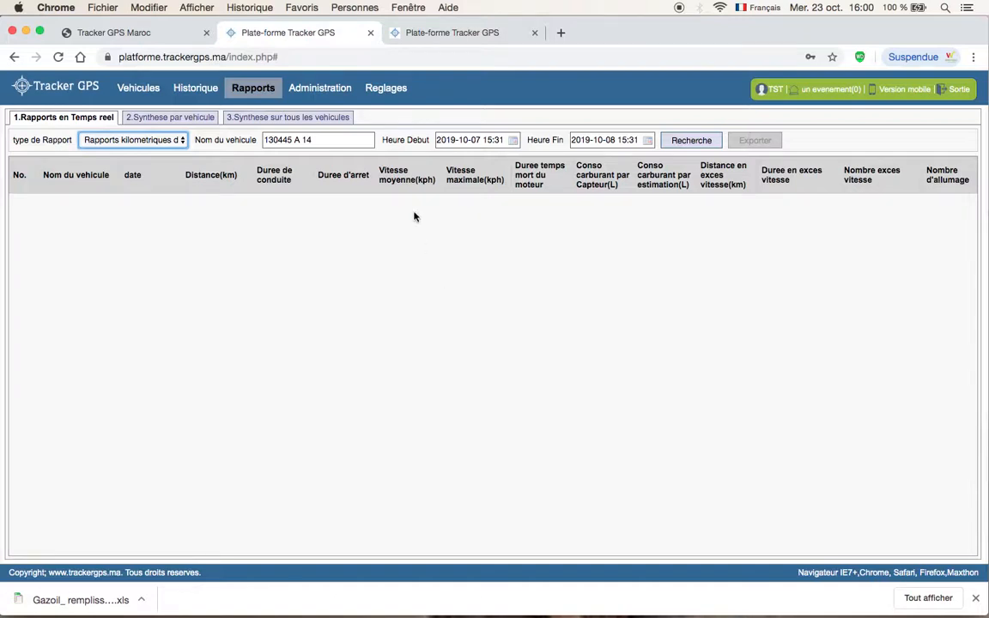
click(512, 140)
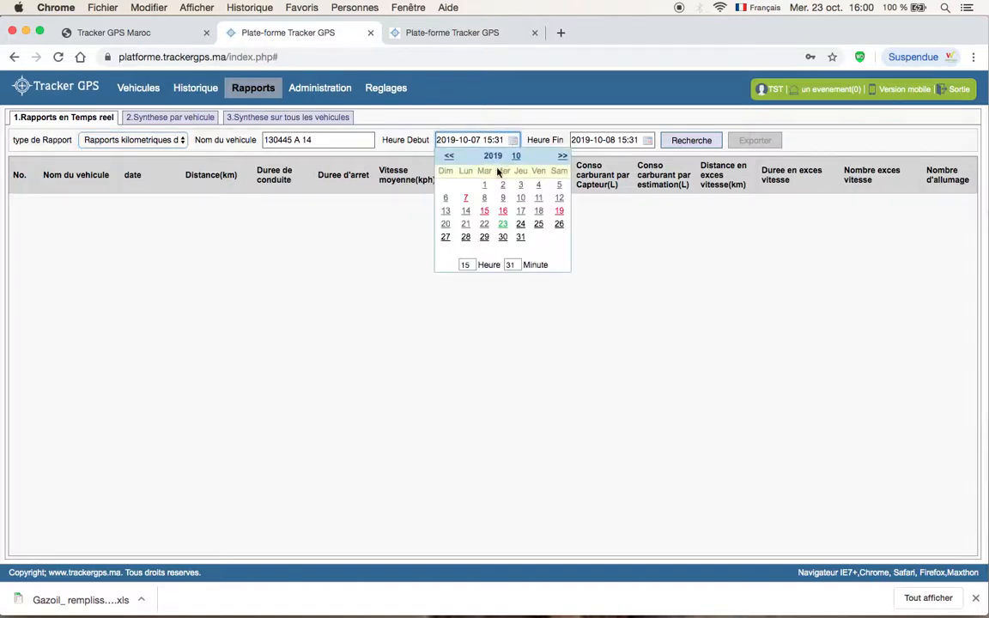
click(484, 185)
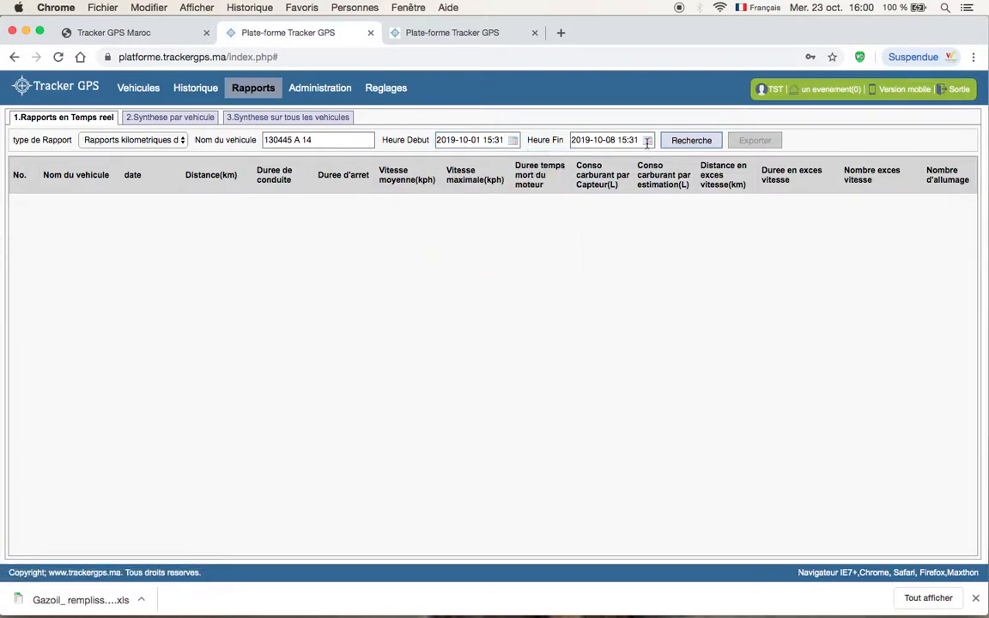
click(583, 140)
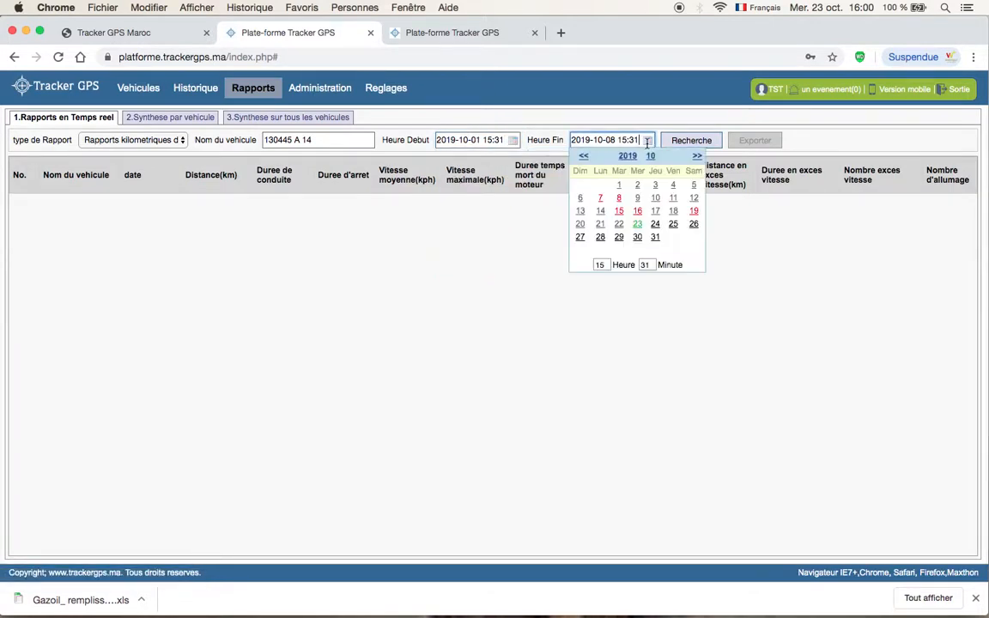
click(655, 199)
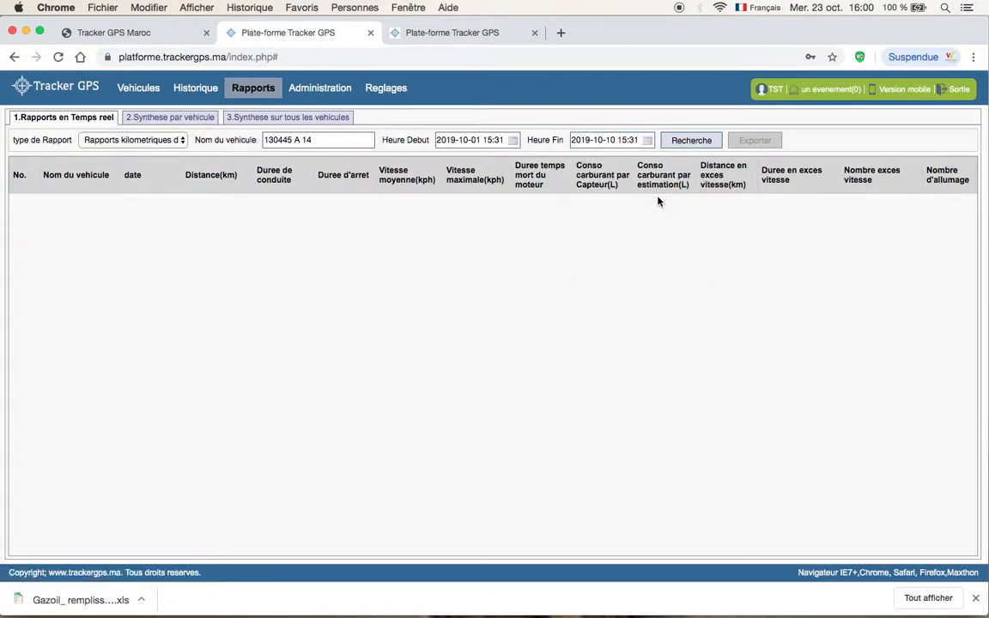
click(692, 141)
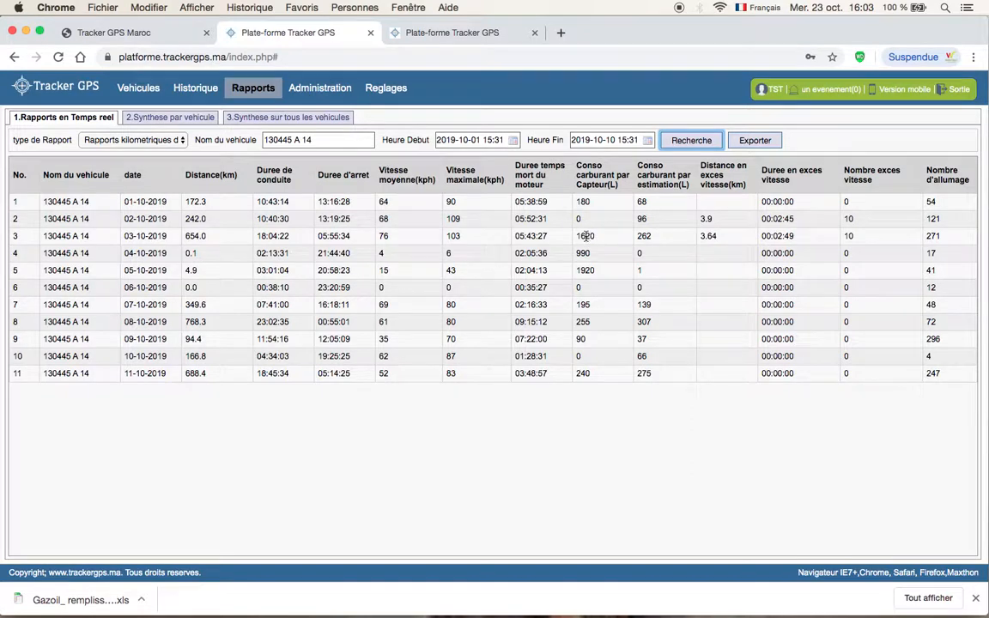
Examine the sensor-based and estimated fuel consumption of the daily rows for 2, 3 and 5 October
click(642, 219)
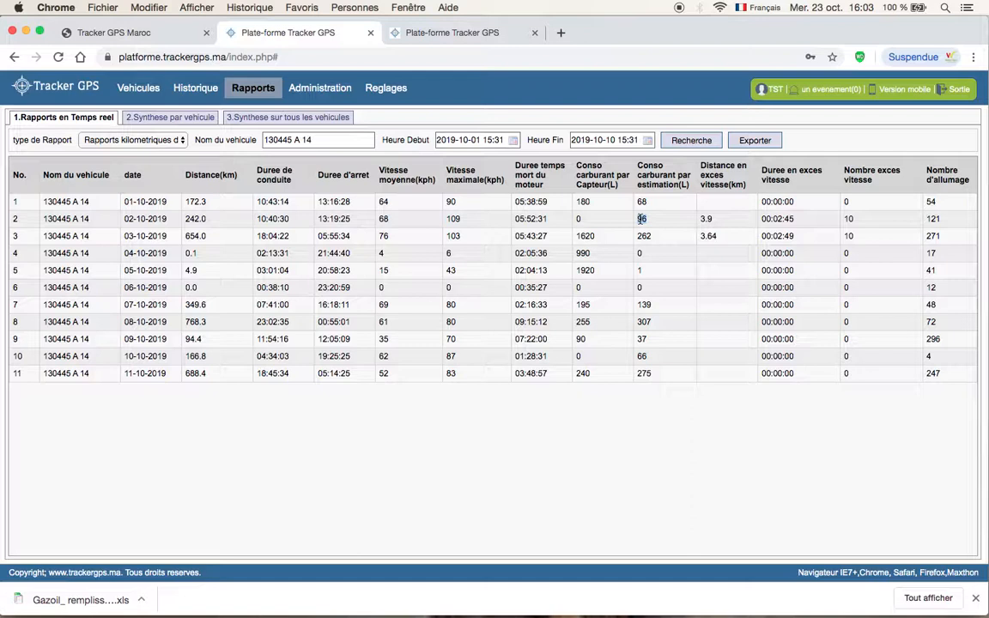
double_click(584, 235)
click(145, 270)
click(514, 140)
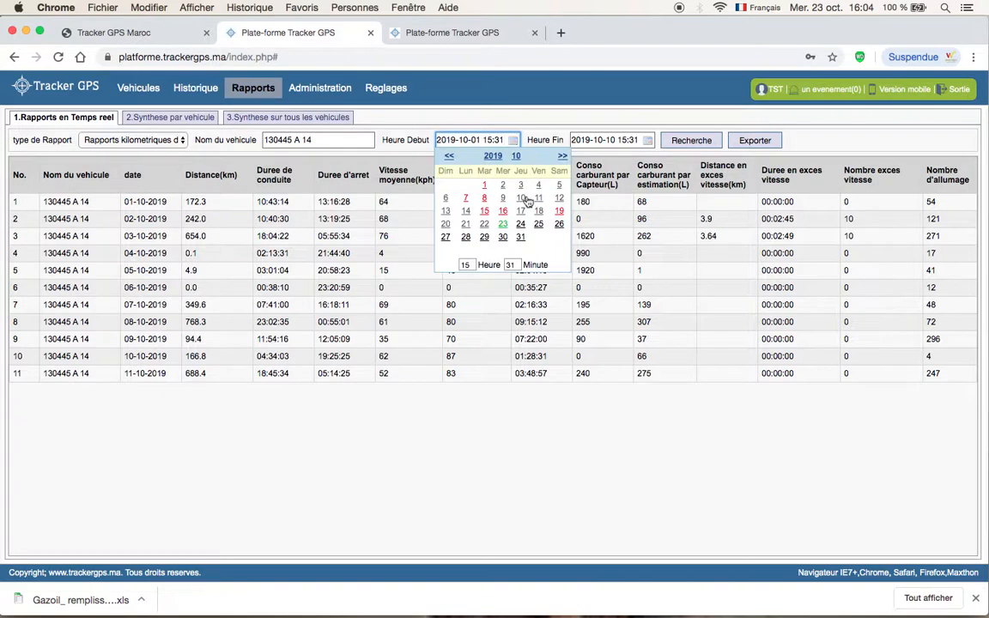
click(465, 197)
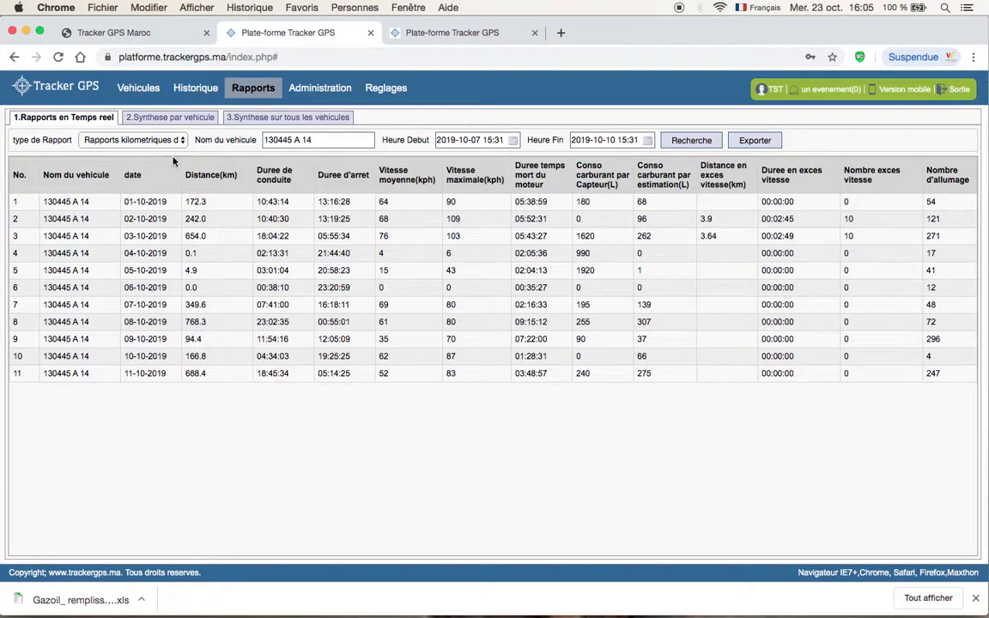
click(135, 142)
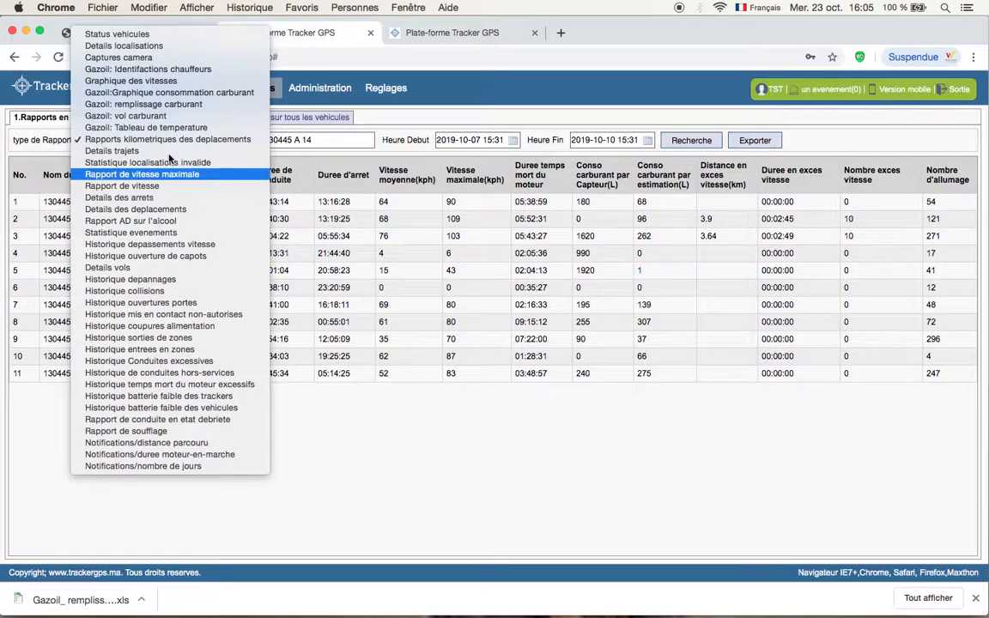
click(474, 419)
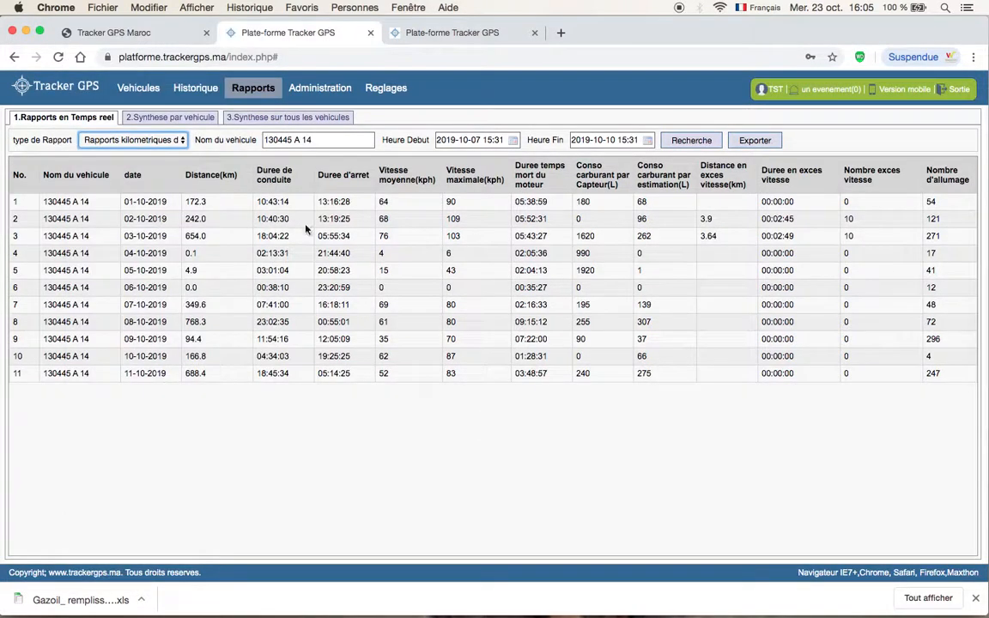